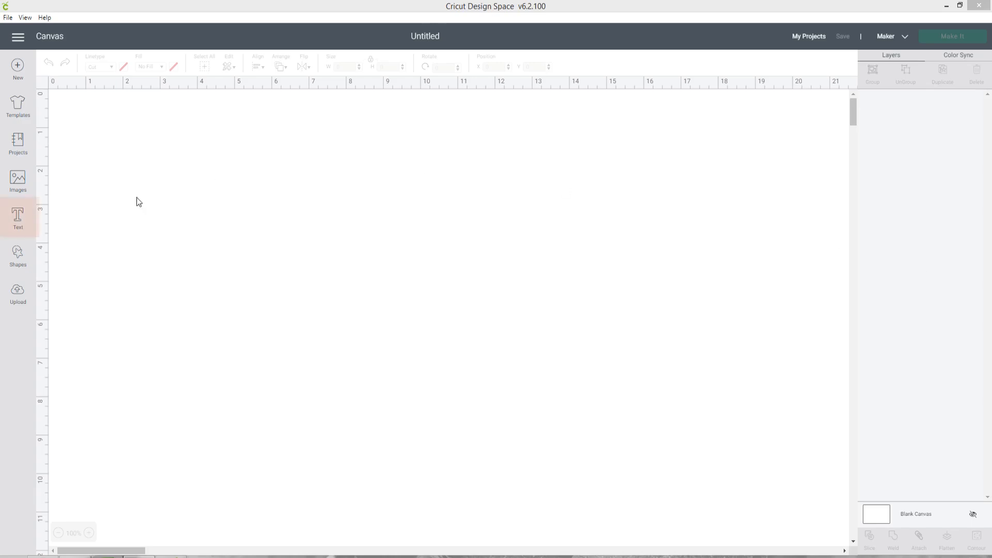
Add the text "Hello" to the canvas and enlarge it to about 10.2 inches wide.
left_click(18, 217)
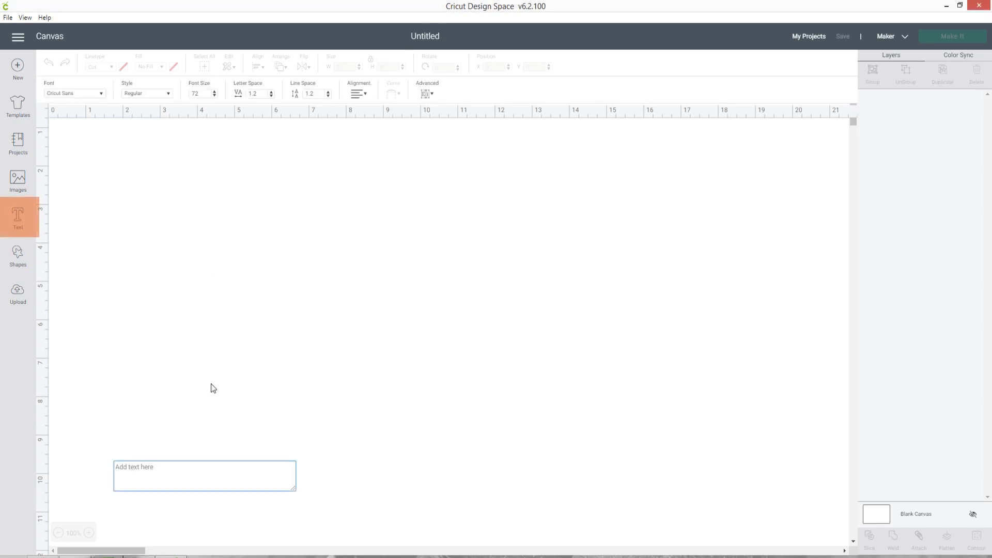
type("Hello")
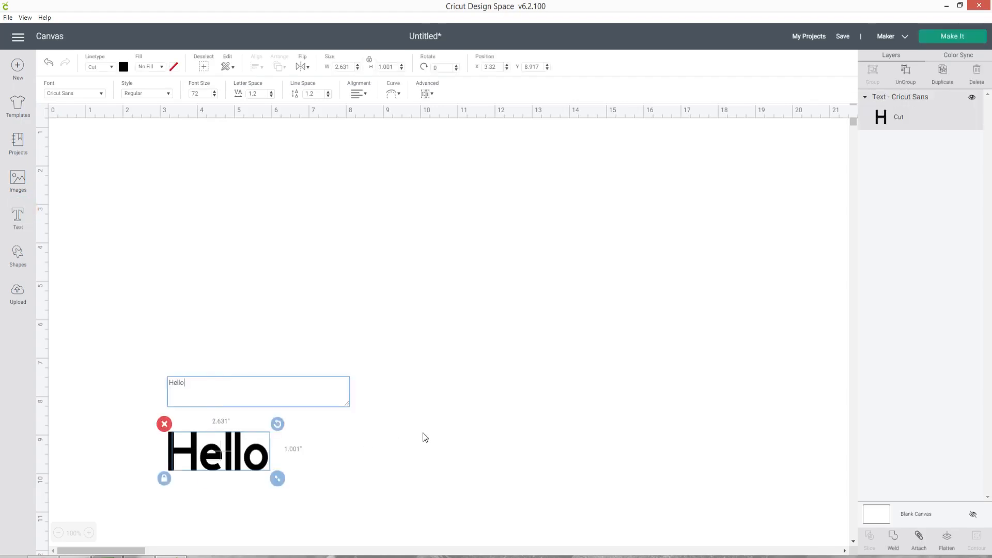
left_click_drag(259, 462, 572, 327)
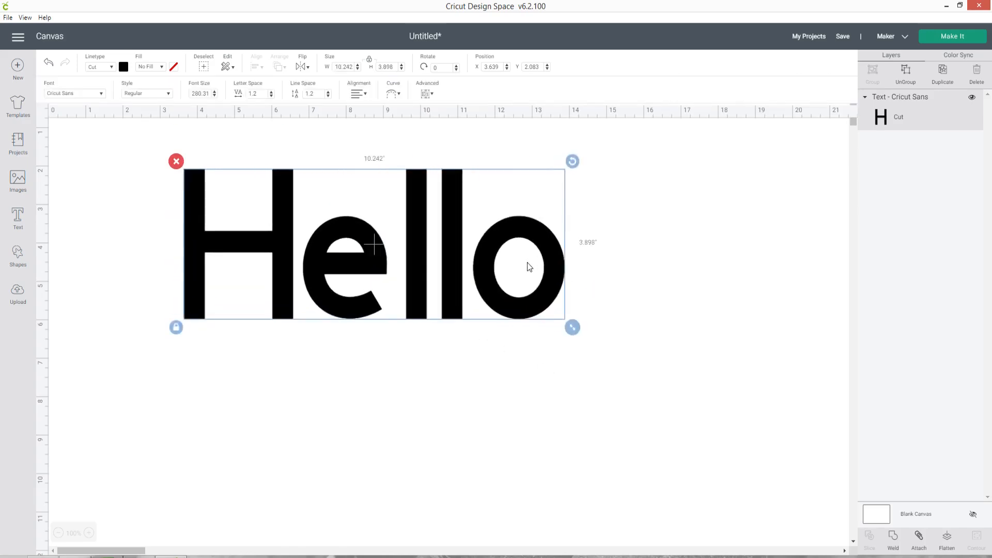
Filter the fonts to multi-layer ones and apply the Birthday Cakes font to the Hello text.
double_click(454, 231)
left_click_drag(229, 354, 178, 352)
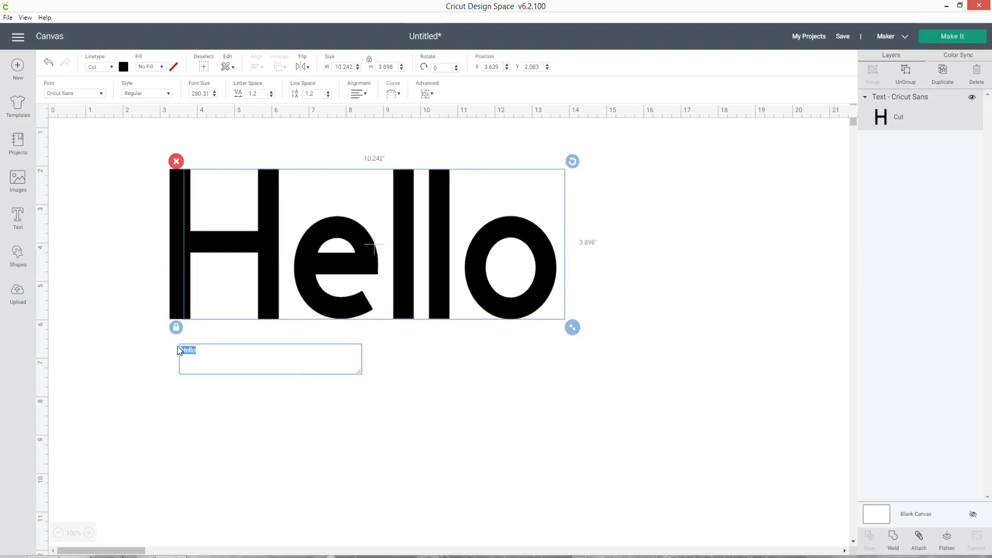
left_click(101, 96)
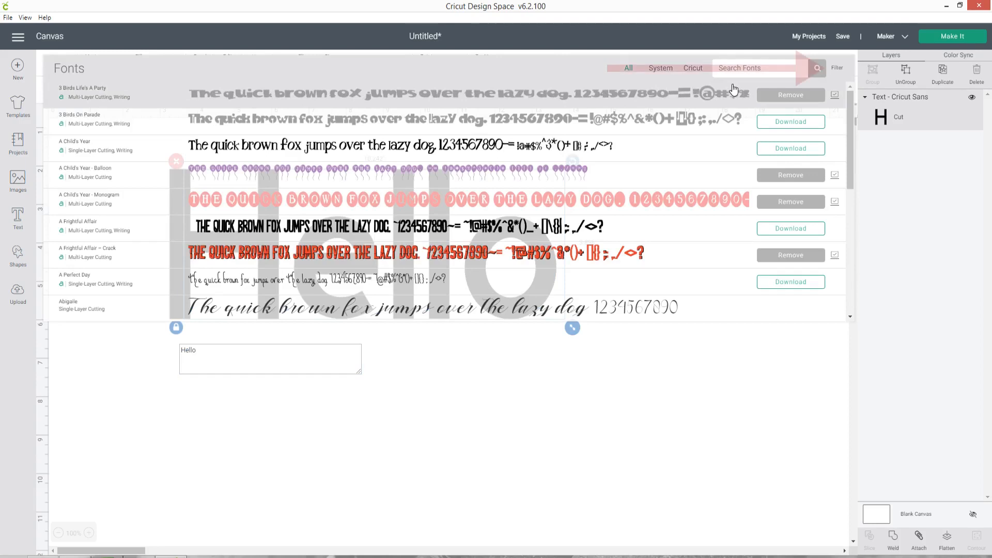
left_click(837, 71)
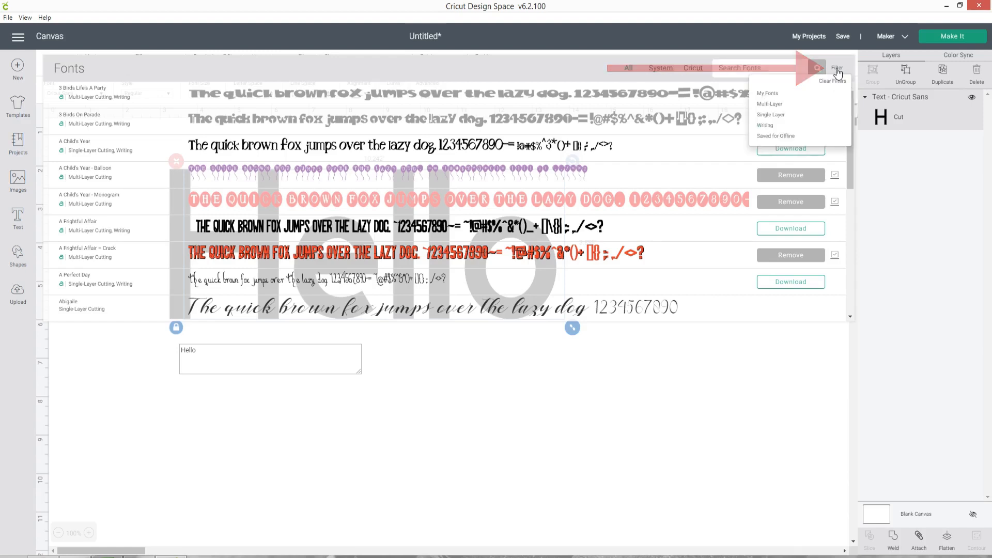
left_click(781, 106)
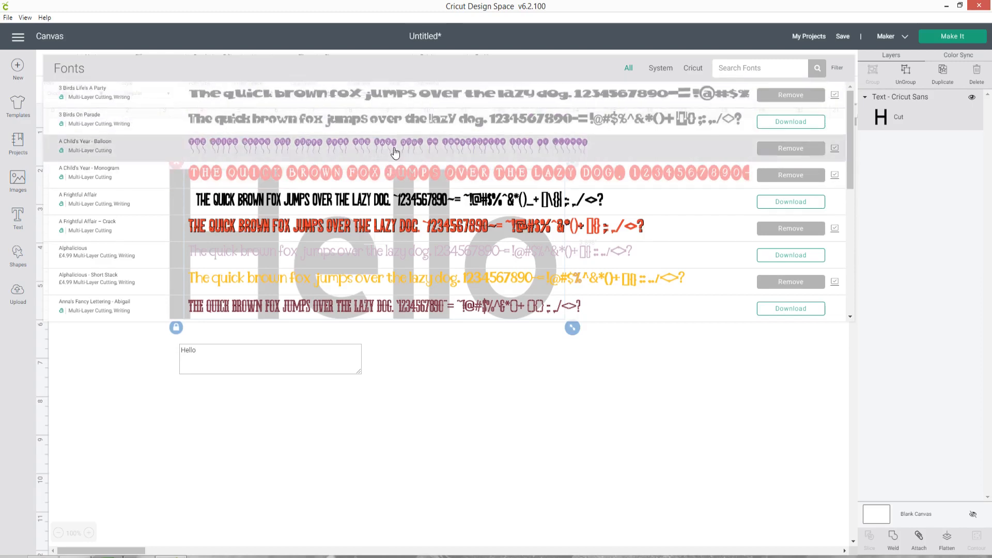
scroll(395, 152, "down", 5)
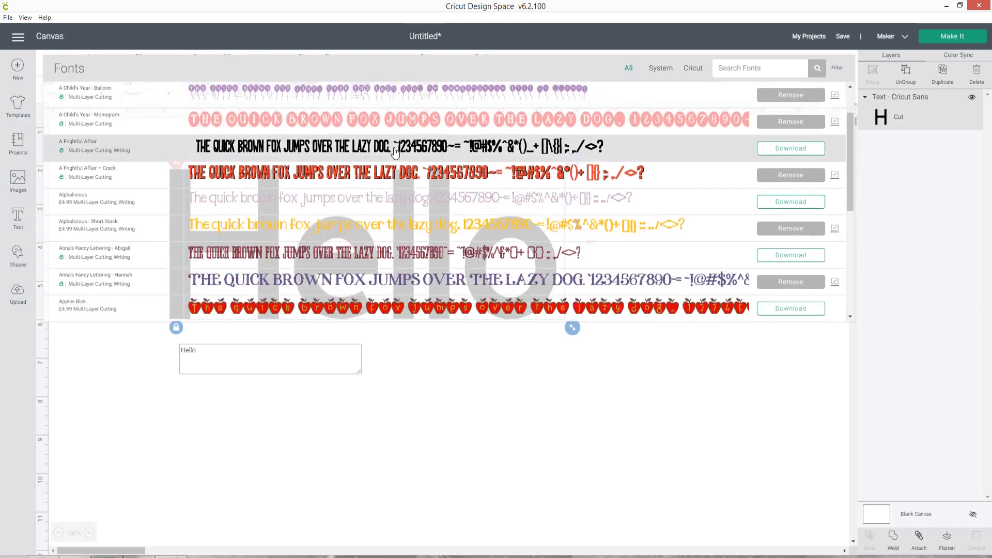
scroll(396, 151, "down", 7)
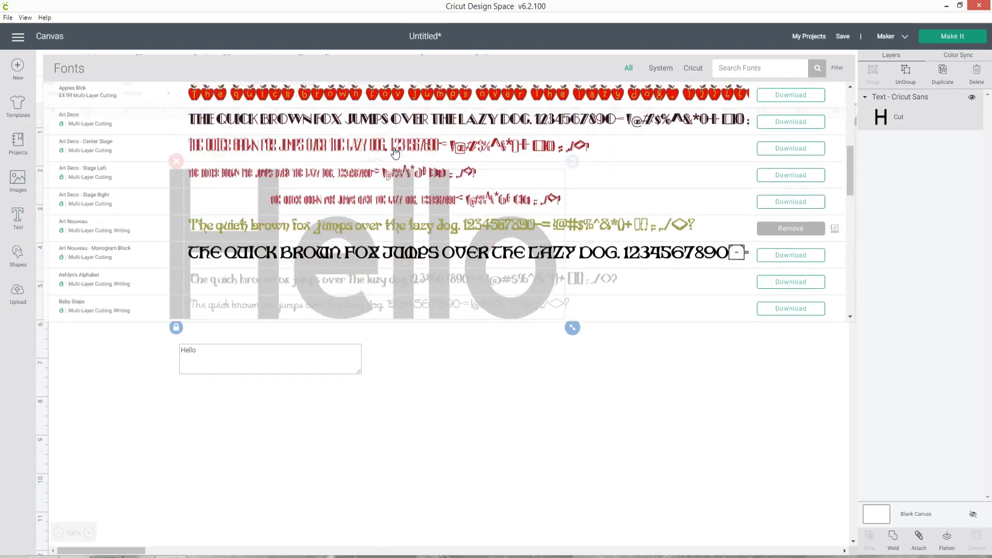
scroll(396, 151, "down", 6)
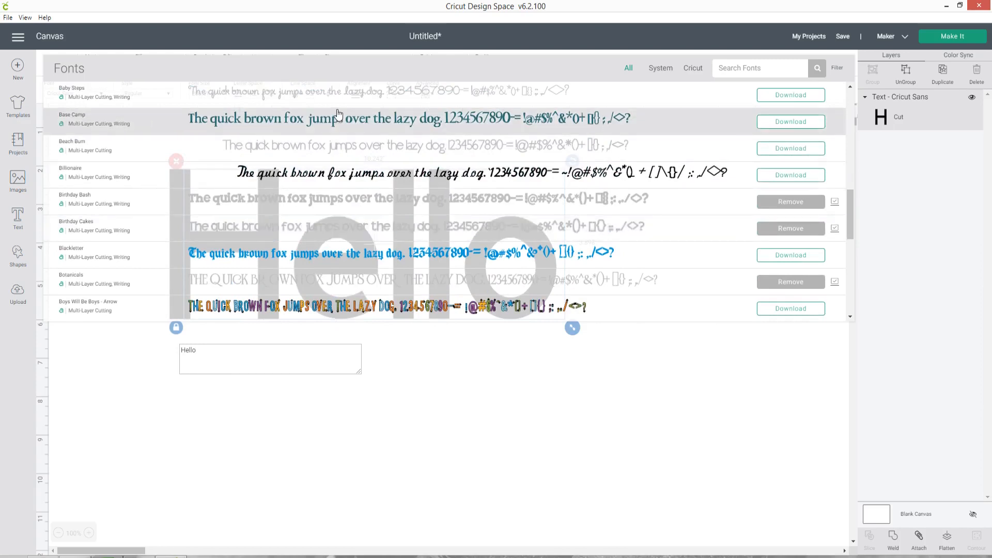
left_click(274, 237)
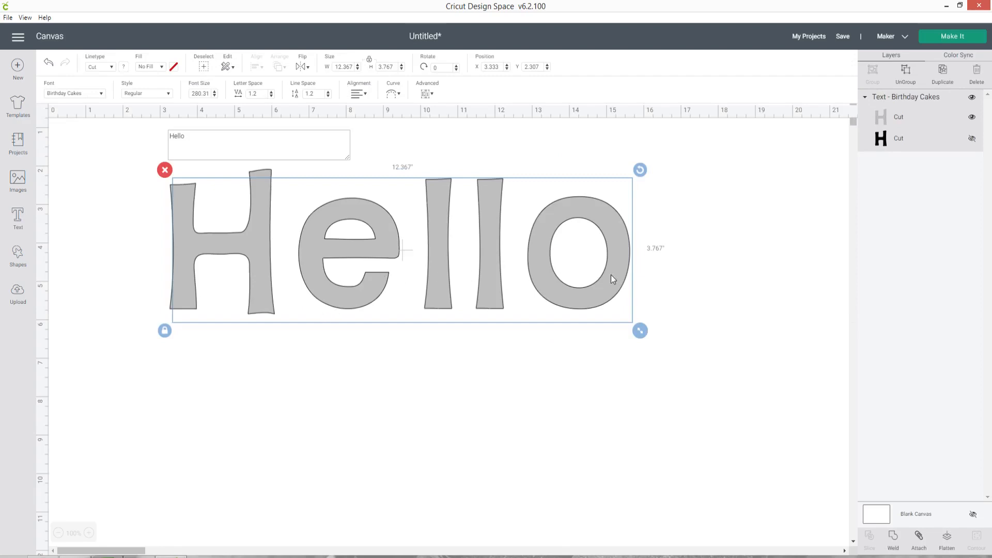
left_click(725, 282)
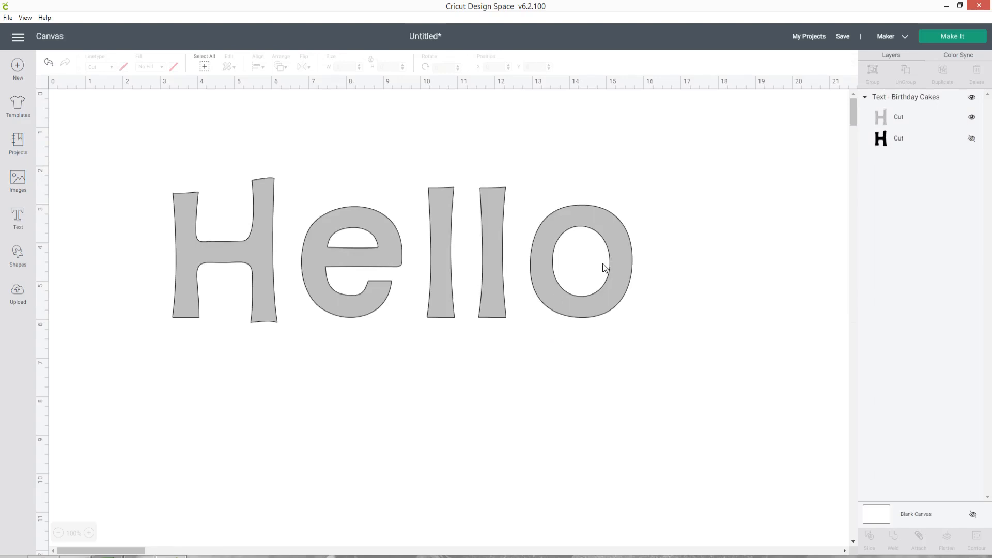
Unhide the black backing layer of the Hello text and recolour it light blue.
left_click(606, 268)
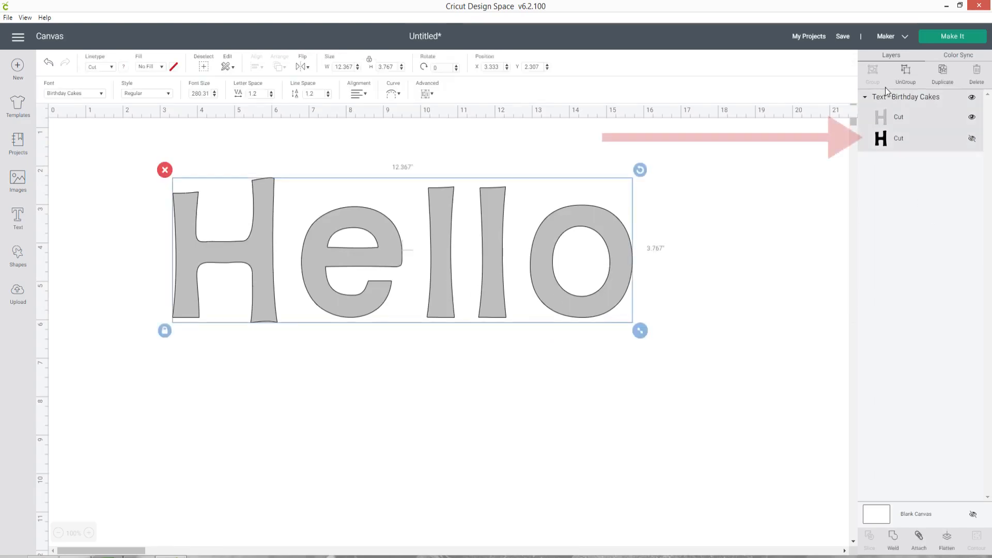
left_click(973, 140)
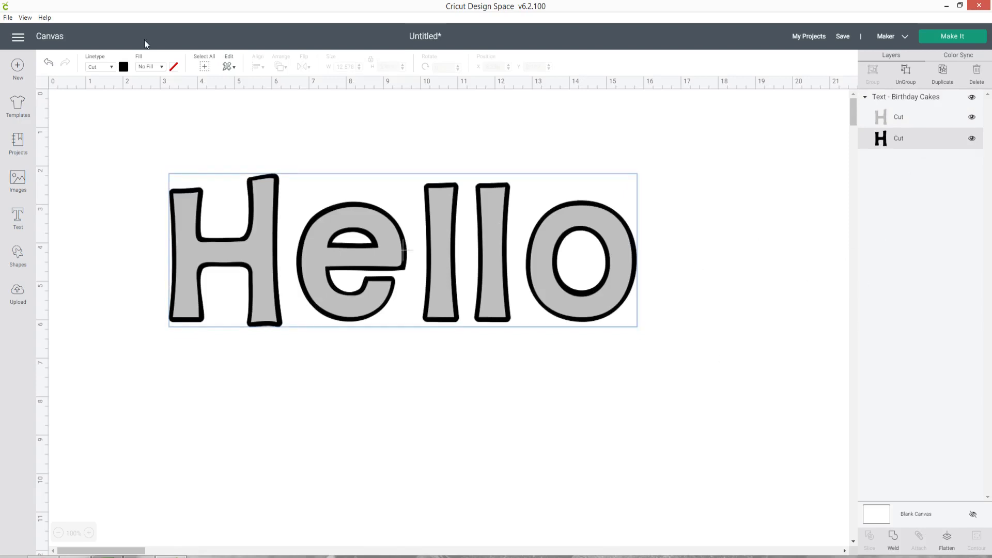
left_click(124, 67)
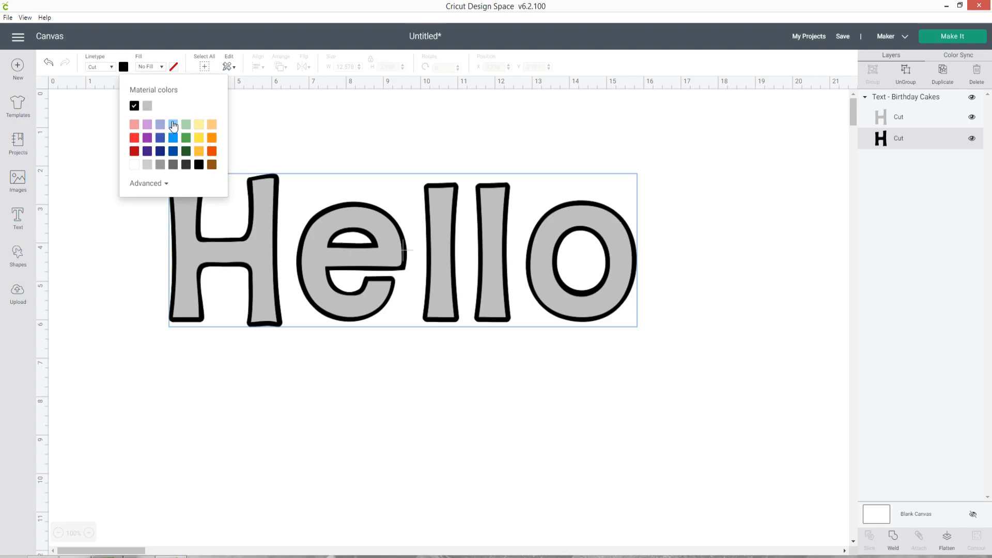
left_click(173, 125)
left_click(407, 135)
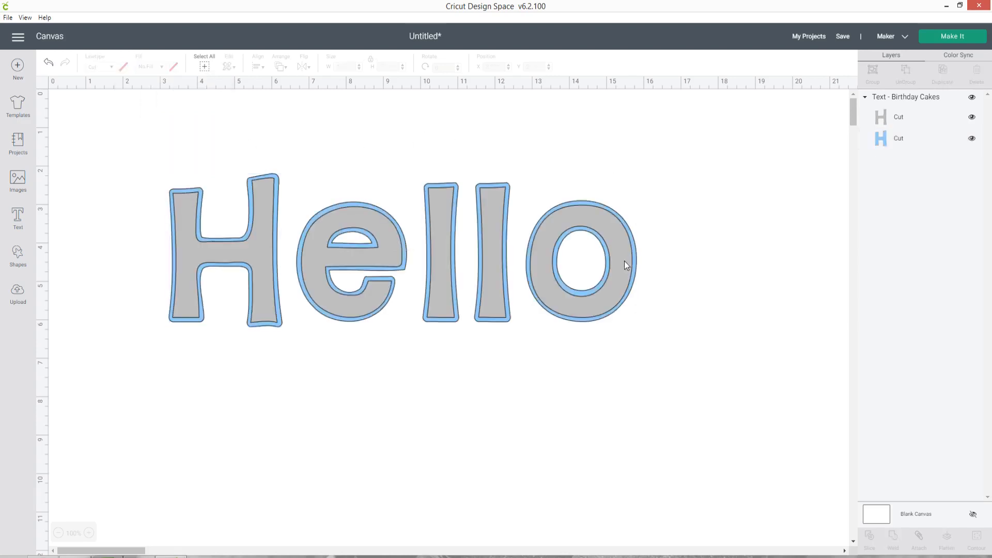
Ungroup the two-layer Hello text, then move the grey lettering off the blue layer and back onto it.
left_click(581, 224)
left_click(908, 78)
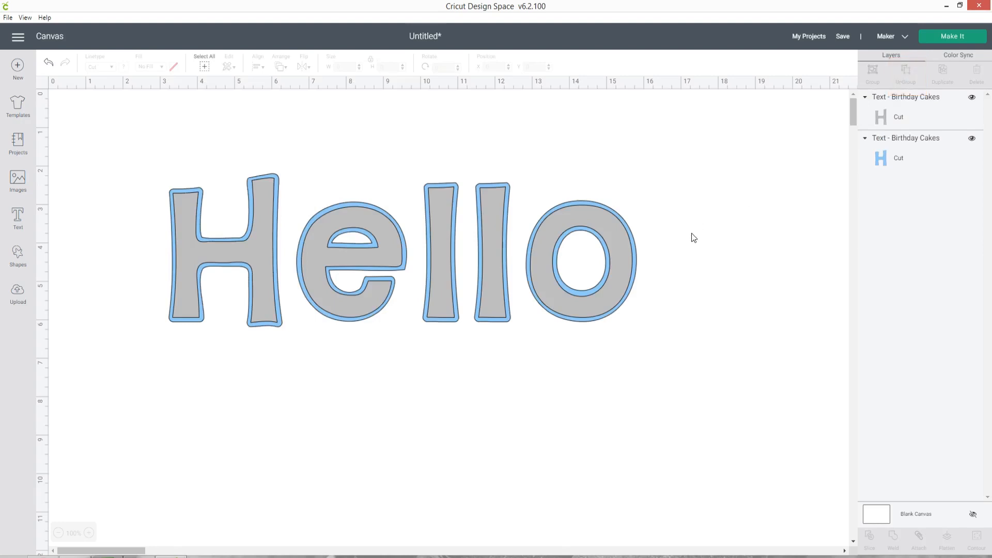
left_click_drag(615, 252, 601, 390)
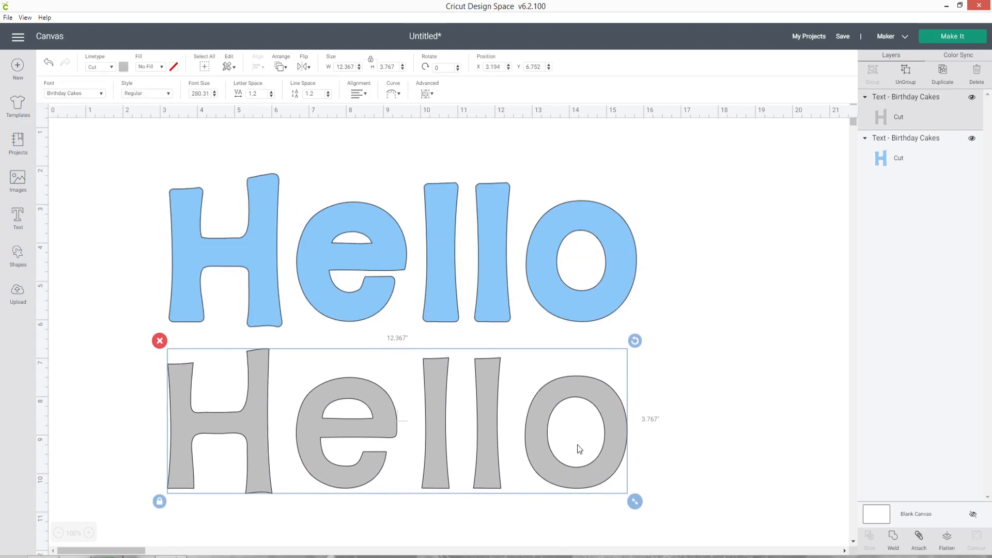
left_click_drag(583, 471, 588, 308)
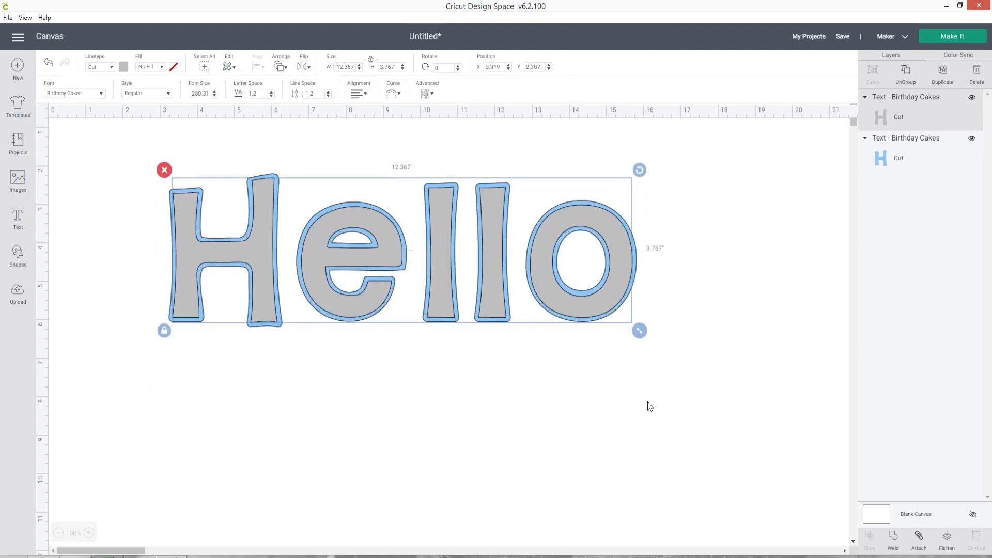
left_click(649, 404)
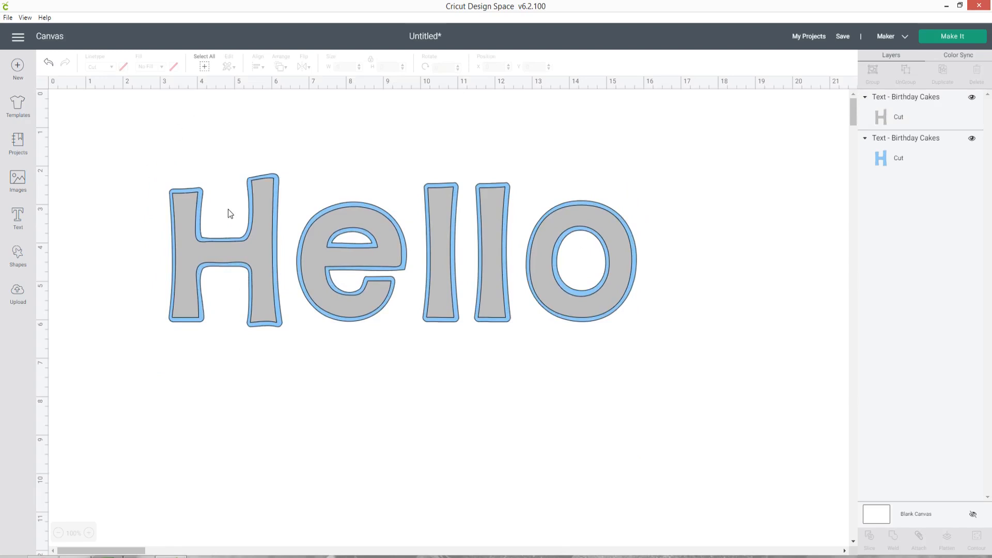
Slice the overlapping grey and blue Hello layers and move the grey and solid blue pieces away from the blue outline.
left_click_drag(124, 142, 690, 374)
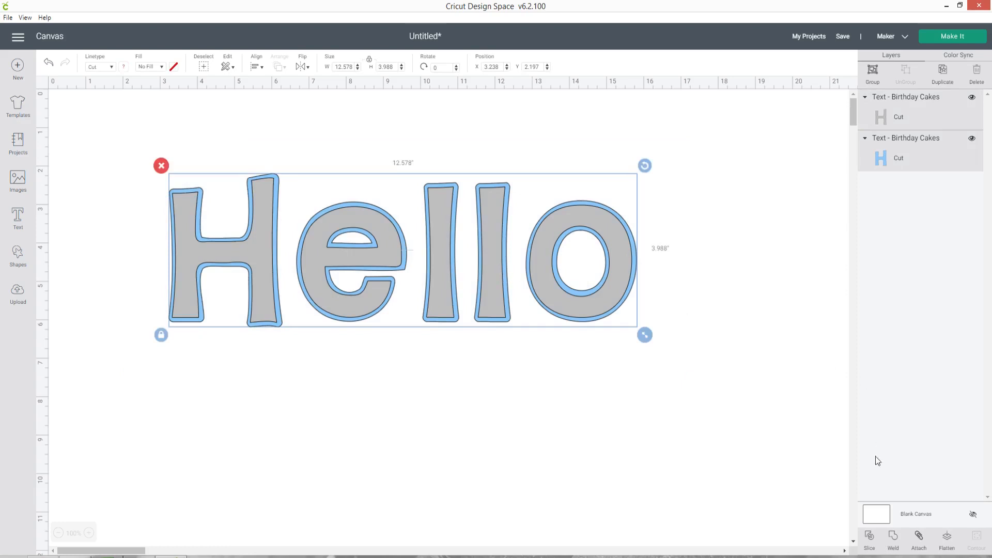
left_click(871, 540)
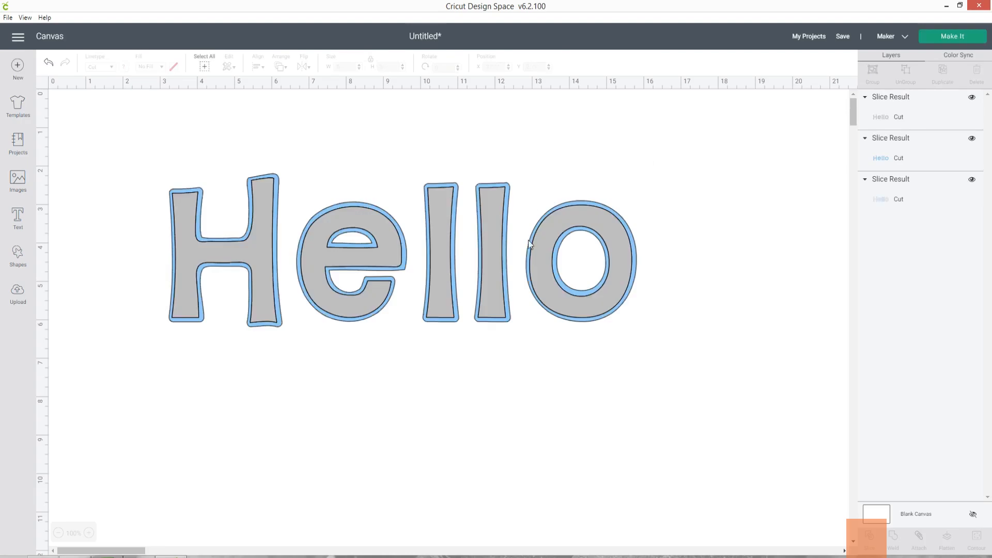
left_click_drag(492, 221, 479, 460)
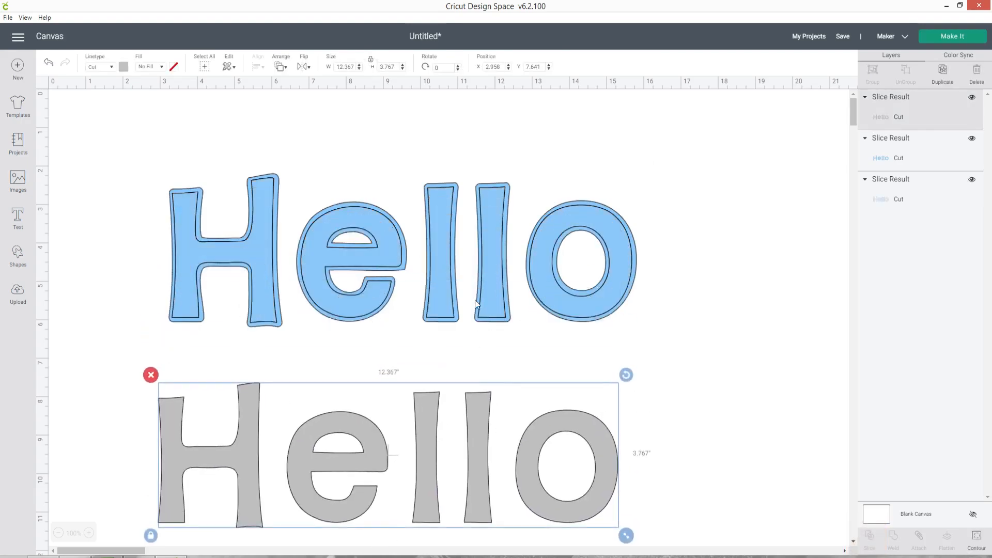
left_click_drag(256, 280, 664, 117)
left_click(443, 241)
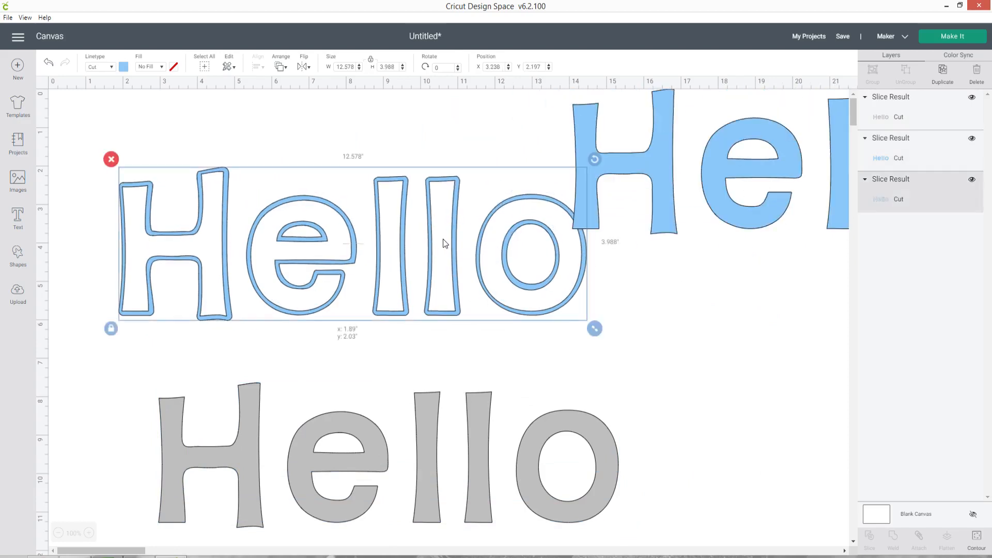
mouse_move(443, 241)
left_mouse_down()
mouse_move(417, 250)
mouse_move(430, 249)
left_mouse_up()
left_click_drag(255, 413, 740, 261)
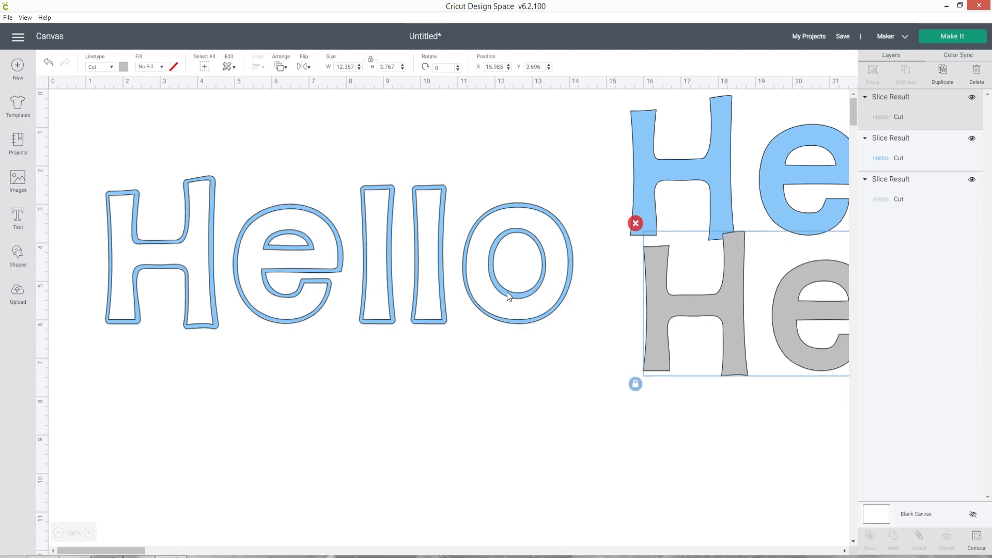
left_click_drag(463, 270, 443, 271)
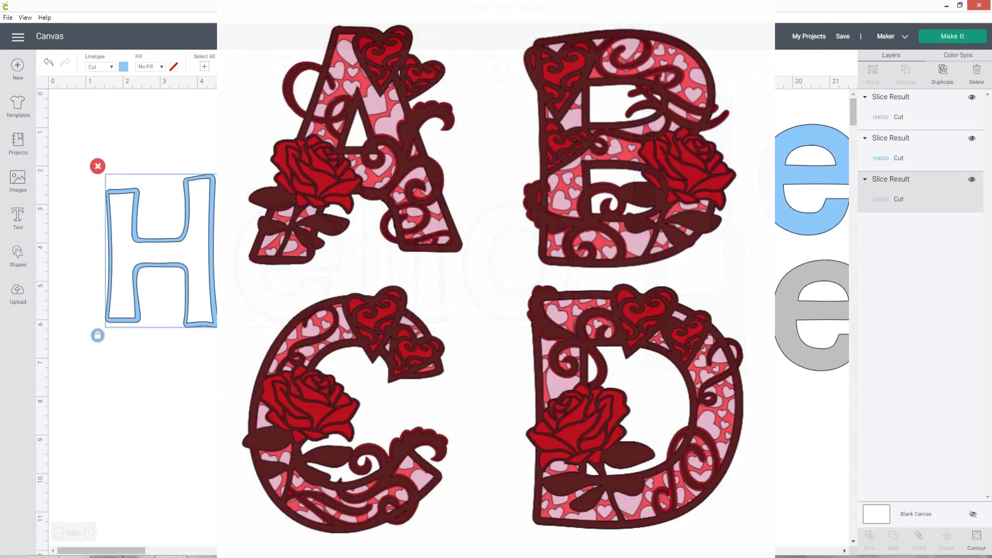
left_click_drag(308, 268, 303, 267)
left_click(331, 393)
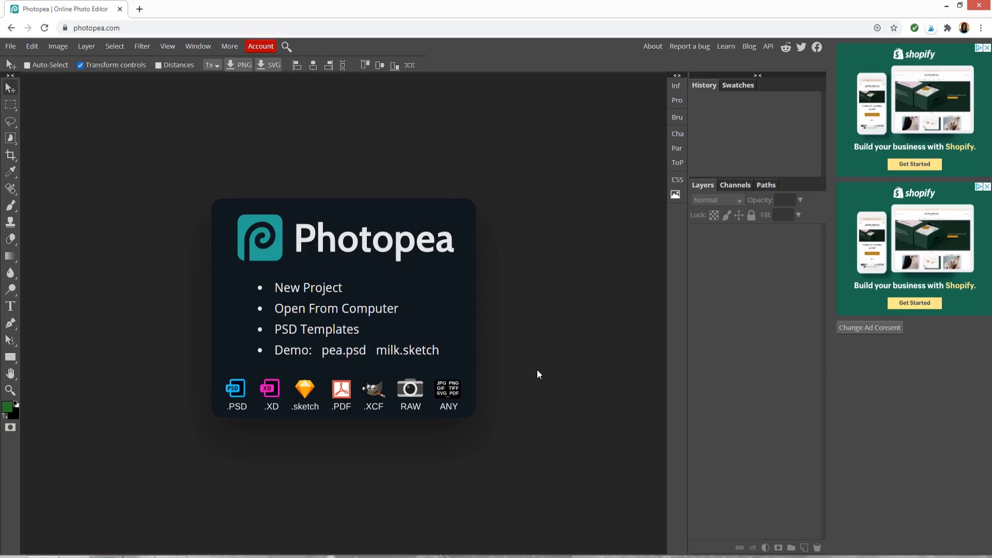
Switch to Photopea and create a new project measuring 1500 by 1500 px with a white background.
left_click(305, 292)
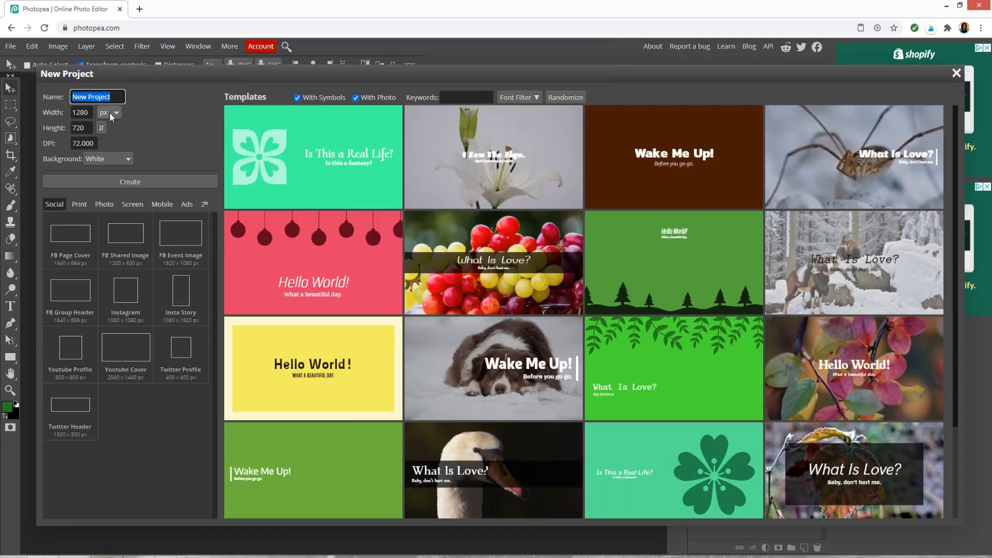
key("Tab")
type("1500")
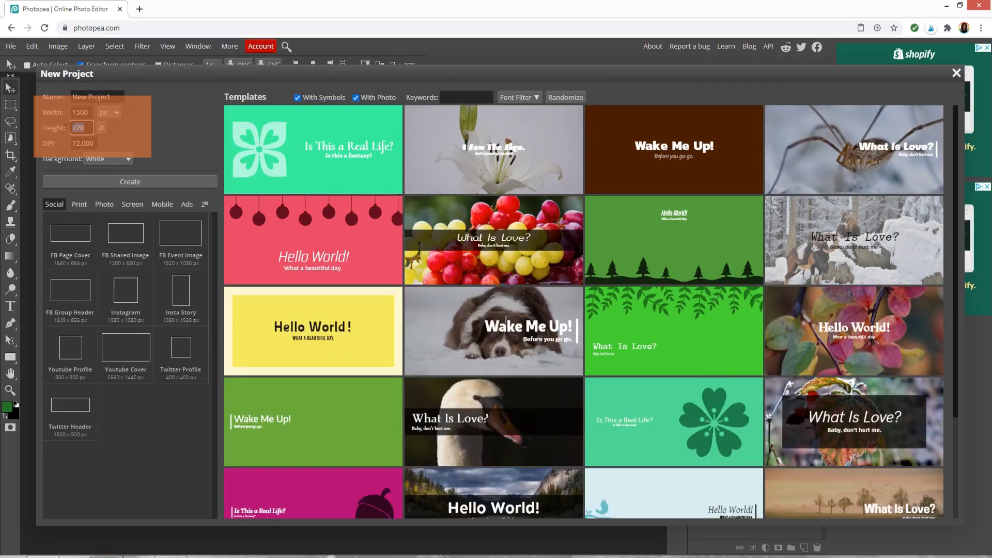
double_click(73, 129)
type("1500")
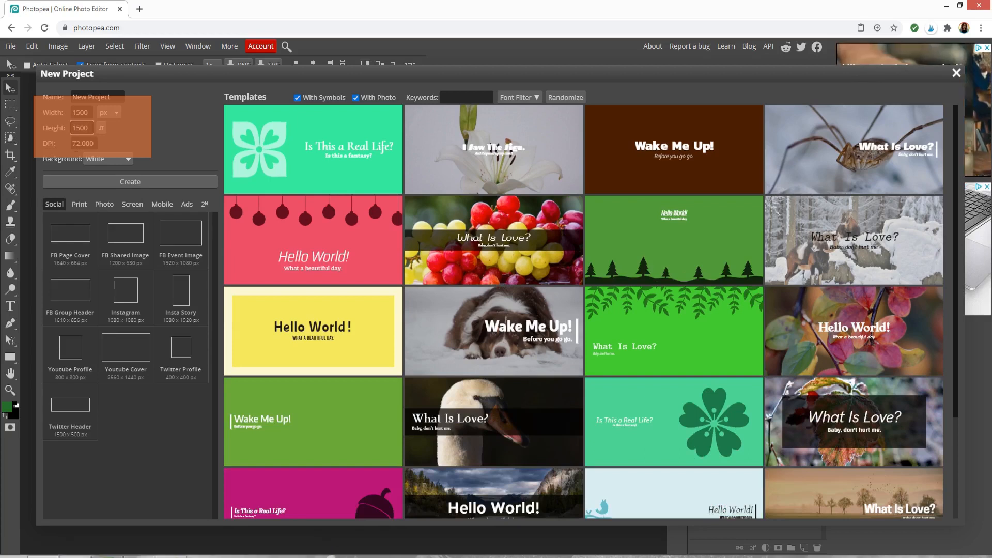
left_click(110, 182)
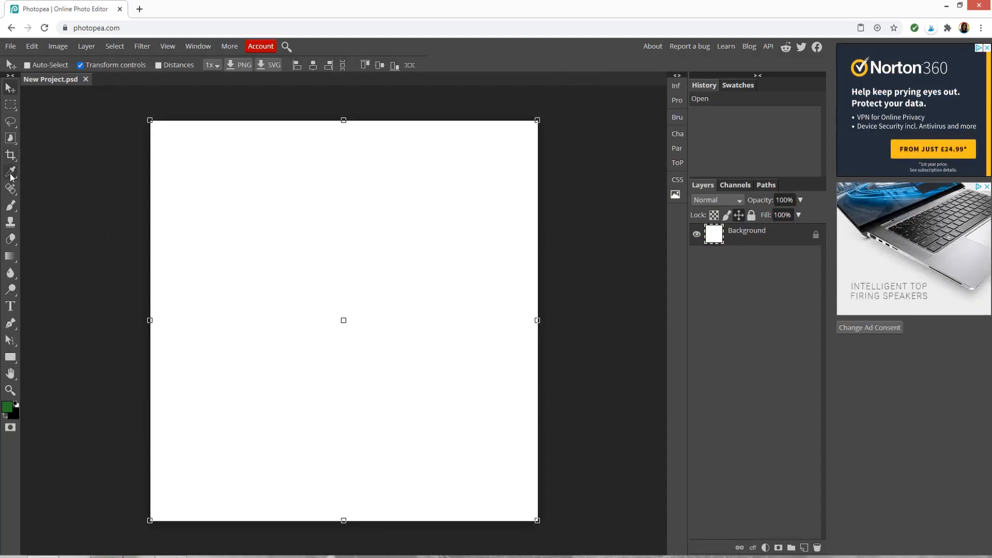
Add a "Hello" text layer in the upper part of the blank page and commit it.
left_click(11, 306)
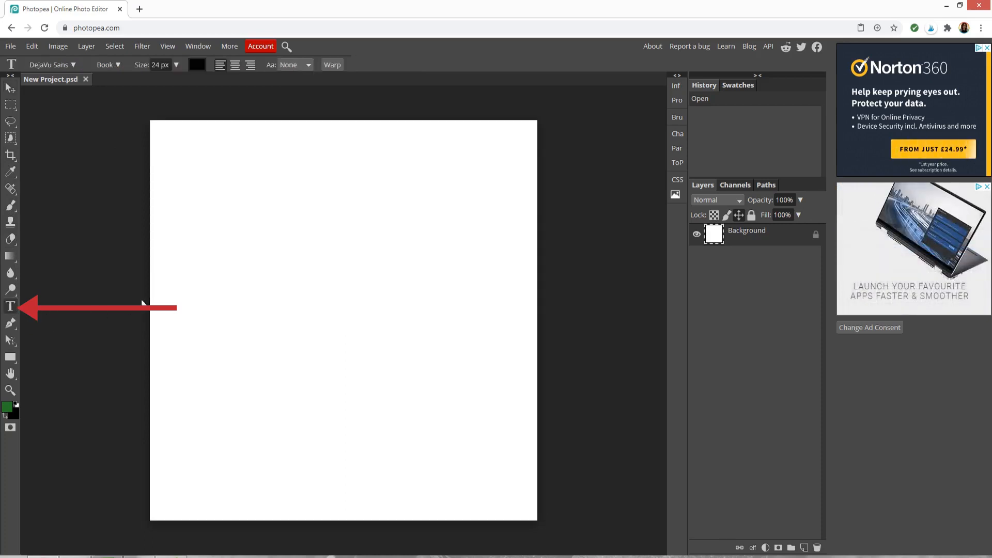
left_click(272, 224)
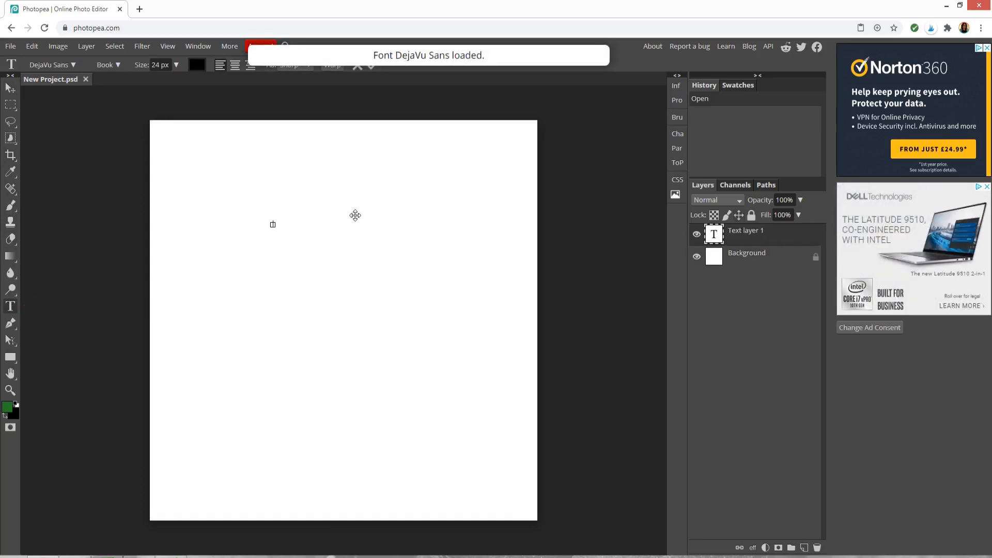
type("Hello")
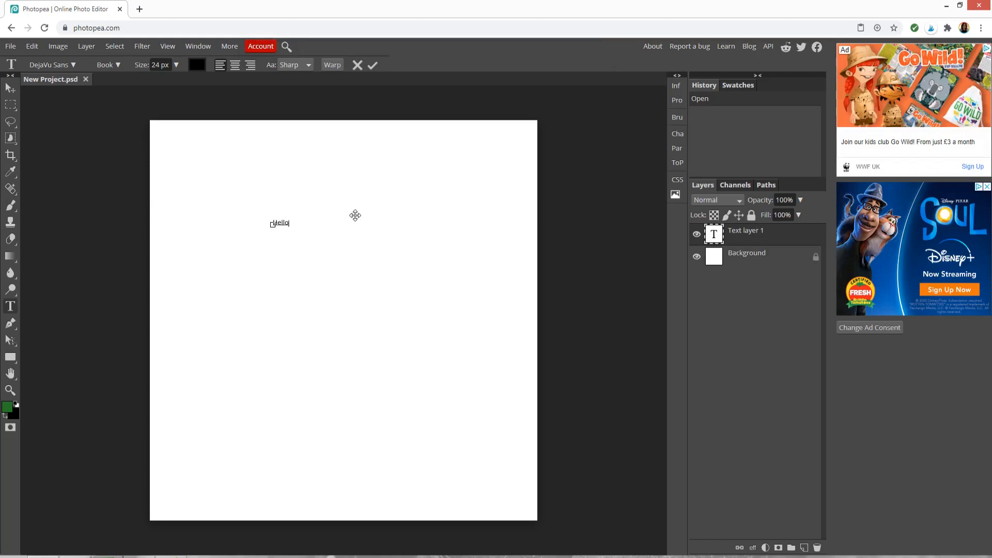
left_click(10, 88)
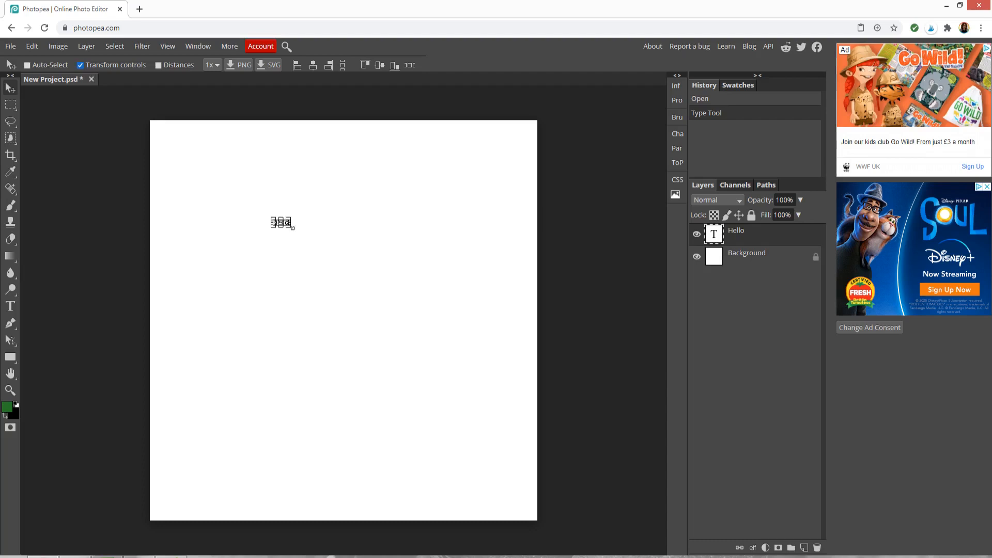
Enlarge the Hello text to about 2176% so it spans most of the page width, and commit the transform.
left_click_drag(291, 226, 483, 333)
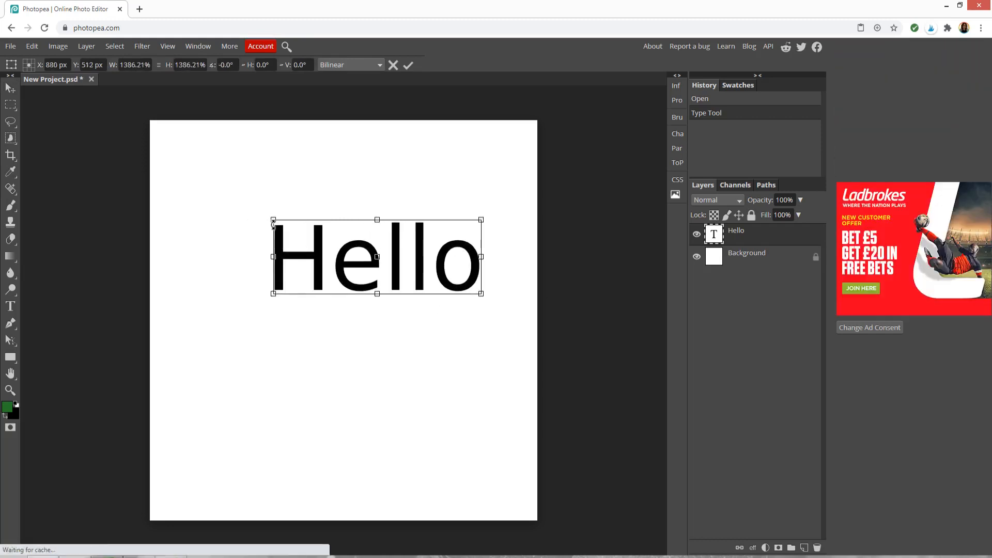
left_click_drag(272, 220, 175, 168)
left_click_drag(481, 294, 501, 301)
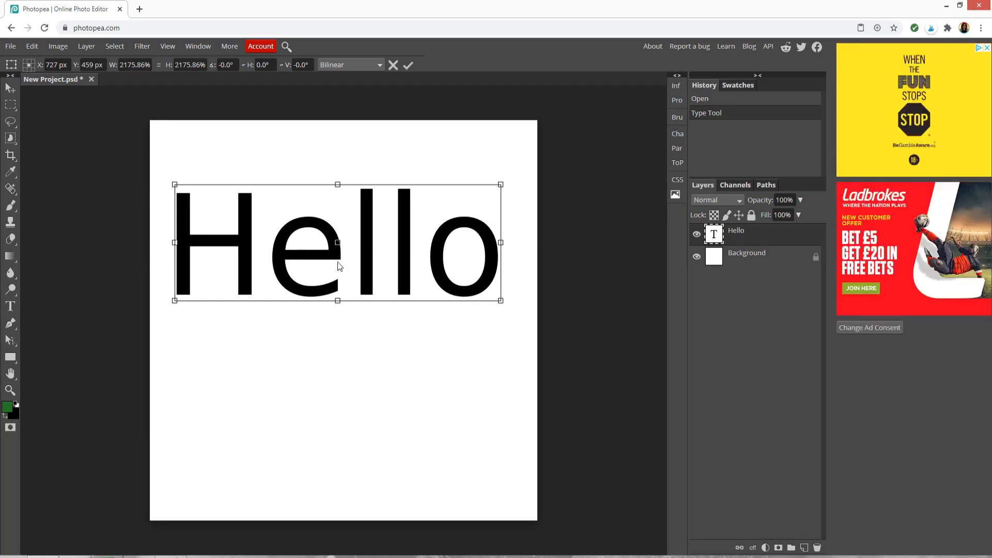
key("Return")
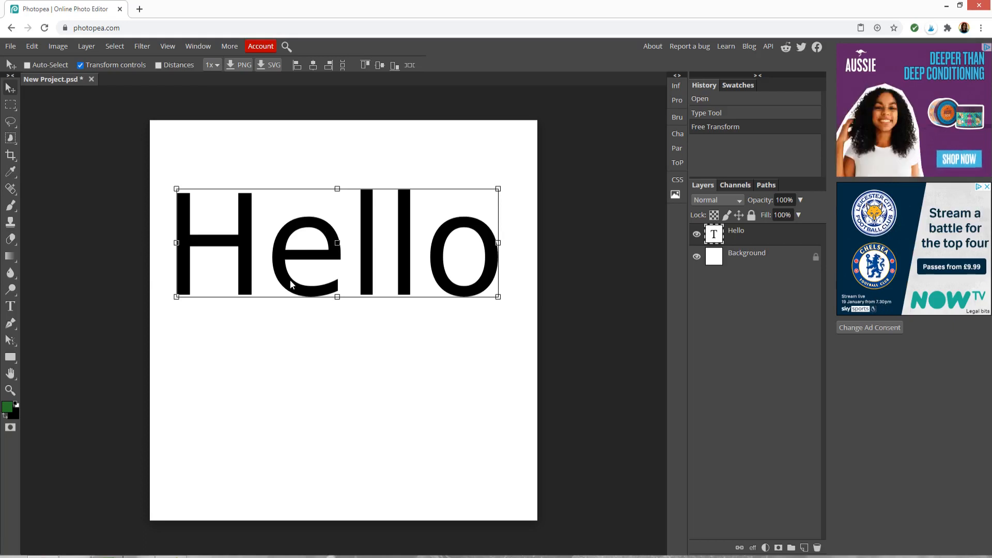
Select the Hello text and look through the available fonts and their previews from the beginning of the list.
key("t")
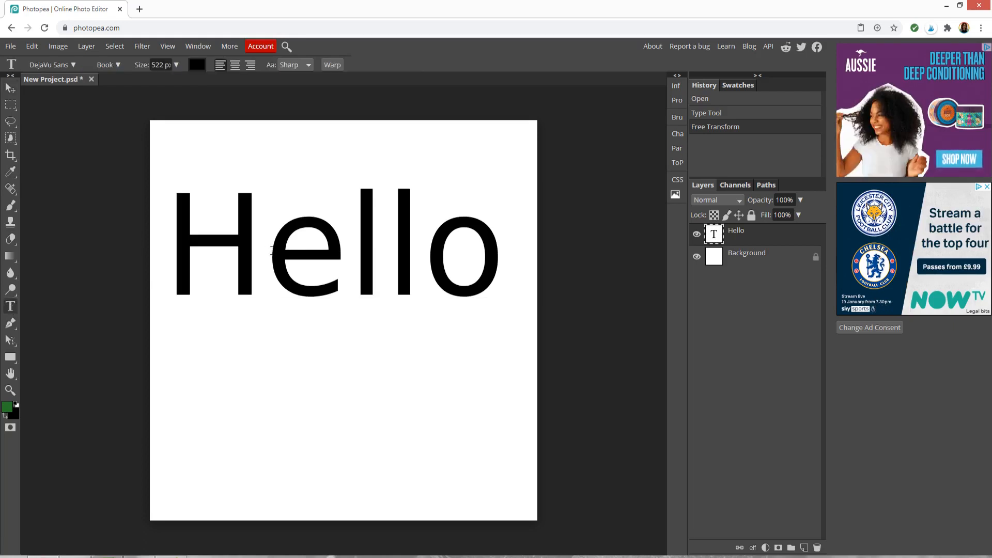
left_click(272, 250)
left_click_drag(178, 240, 514, 270)
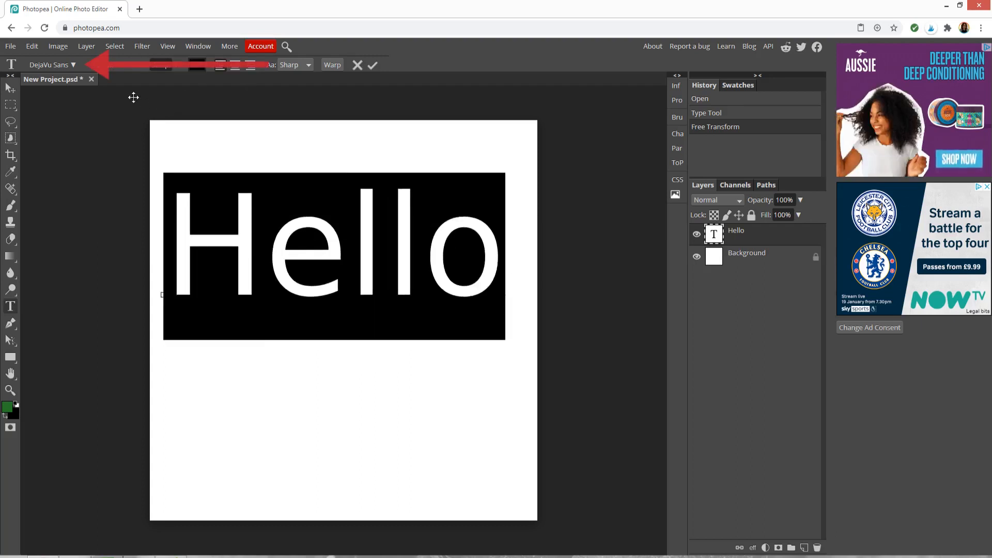
left_click(74, 64)
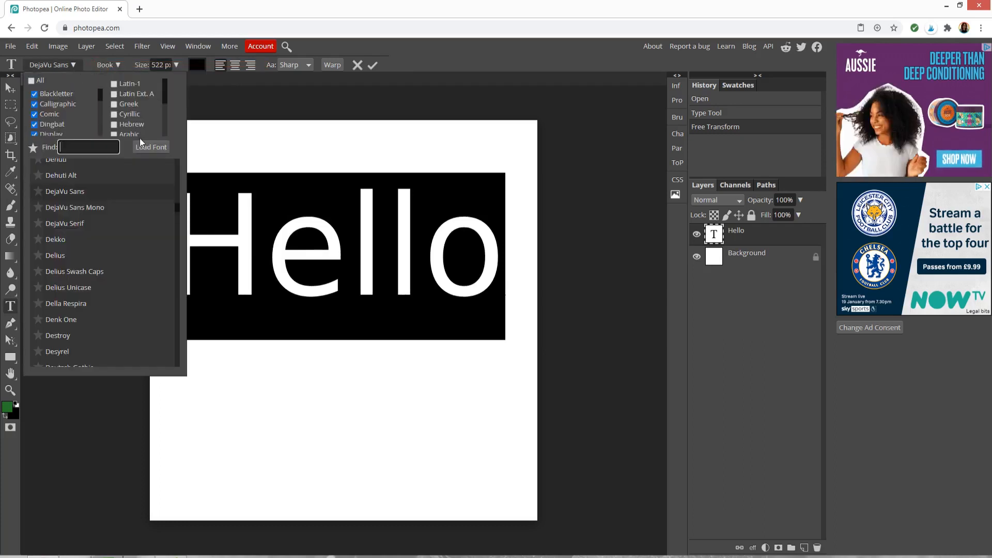
left_click_drag(178, 208, 174, 144)
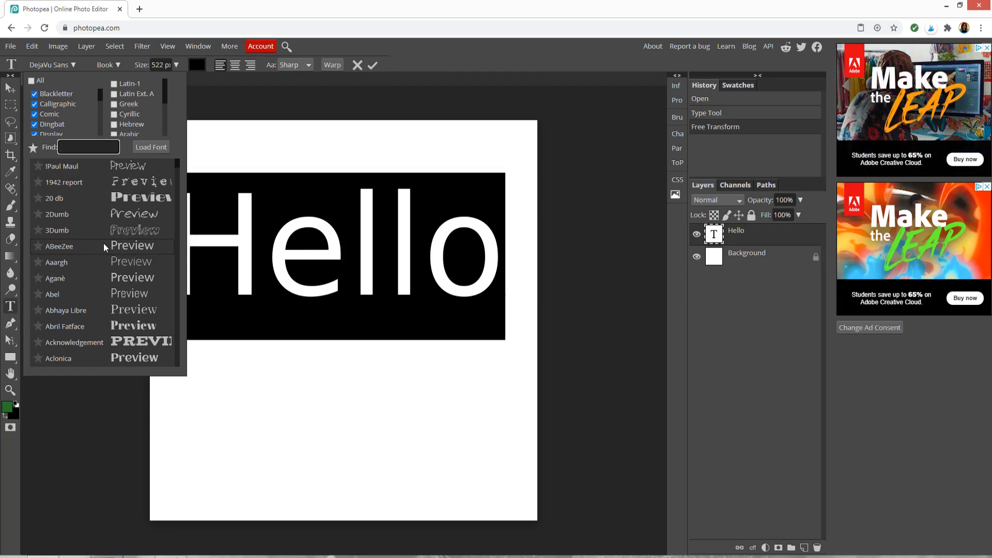
left_click(345, 205)
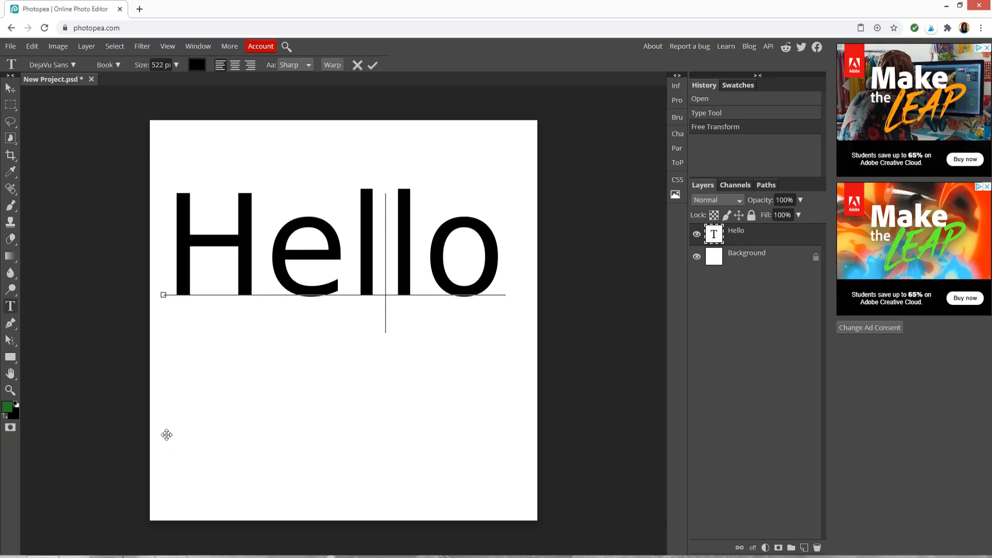
Copy the Artis Regular font from the Windows Control Panel fonts and show the paste option in the Documents\Demo\Font folder without pasting.
key("super")
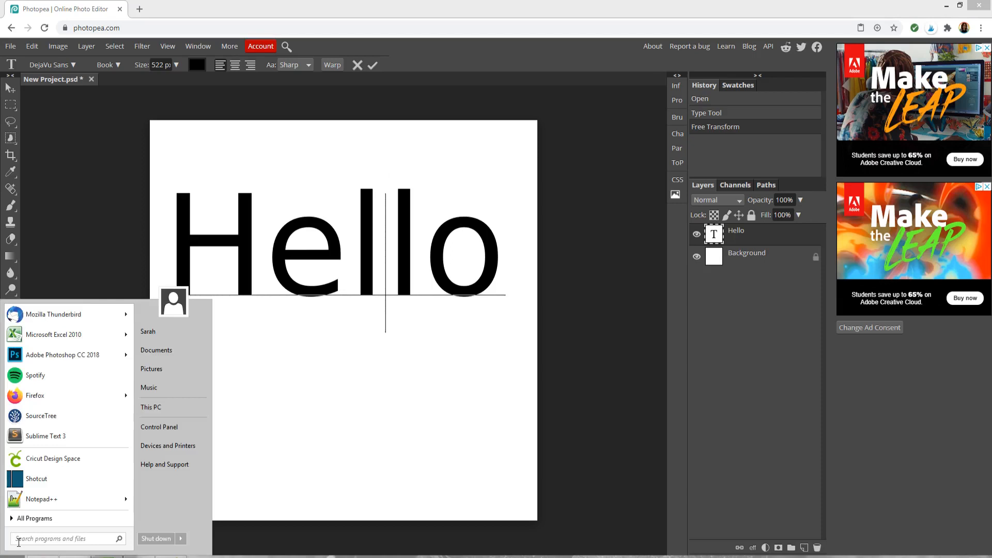
left_click(189, 432)
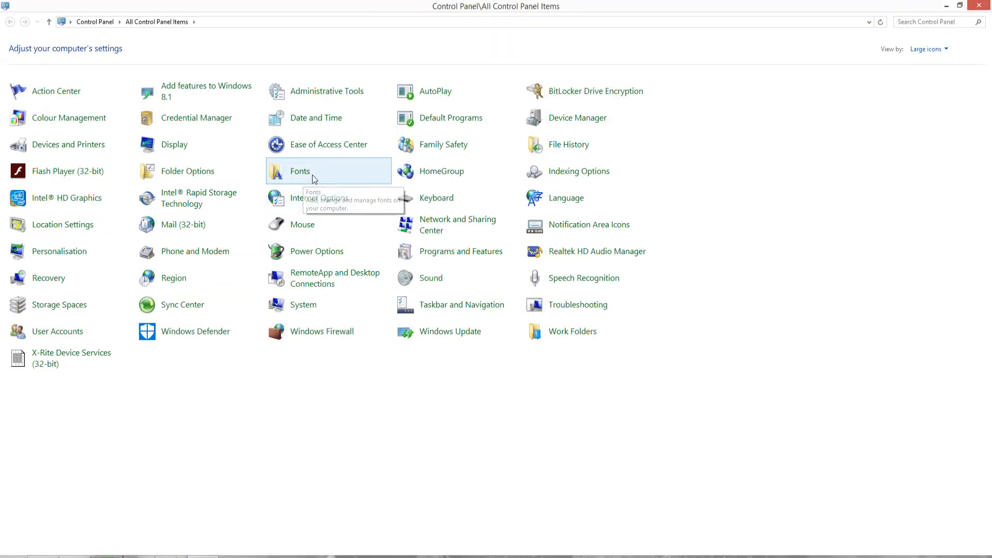
left_click(301, 170)
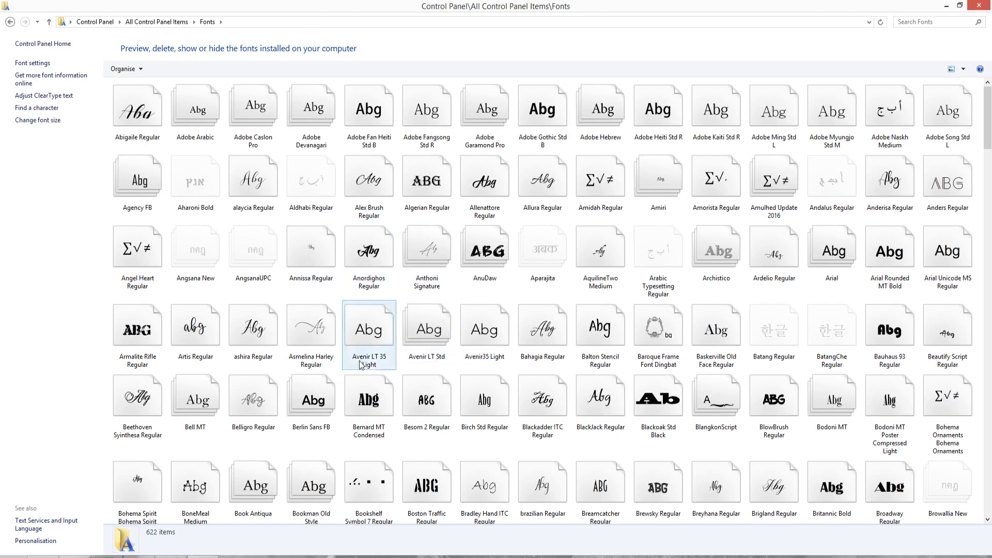
left_click(210, 334)
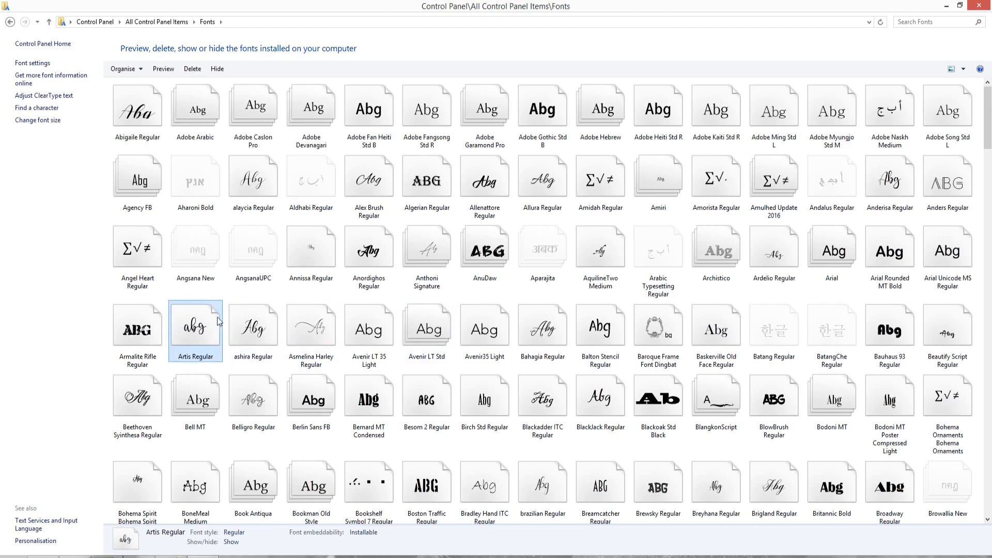
right_click(204, 326)
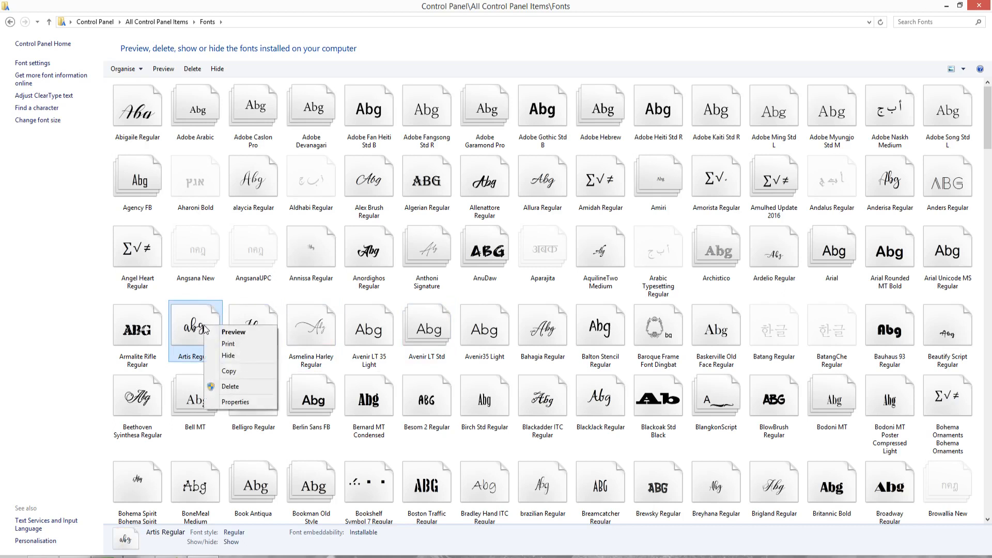
left_click(229, 371)
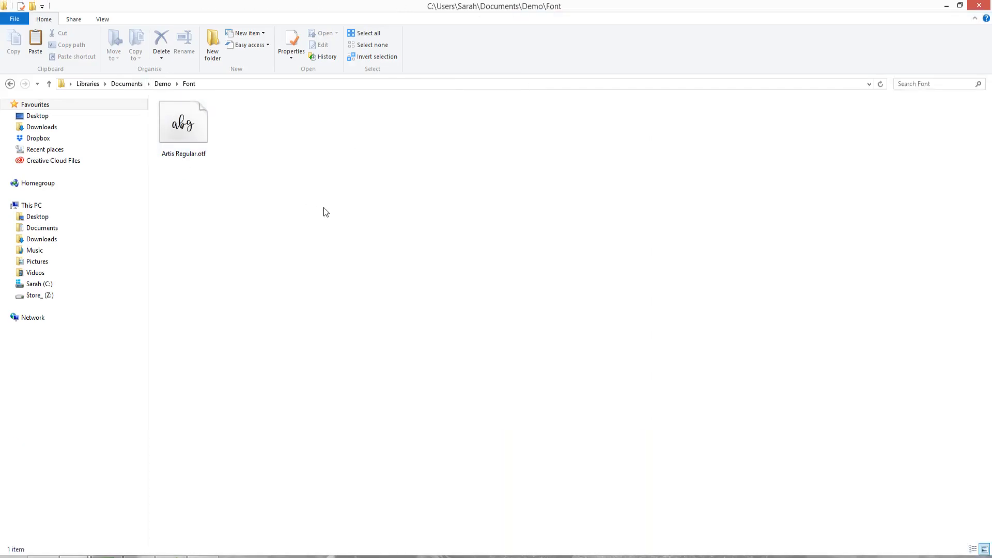
right_click(263, 189)
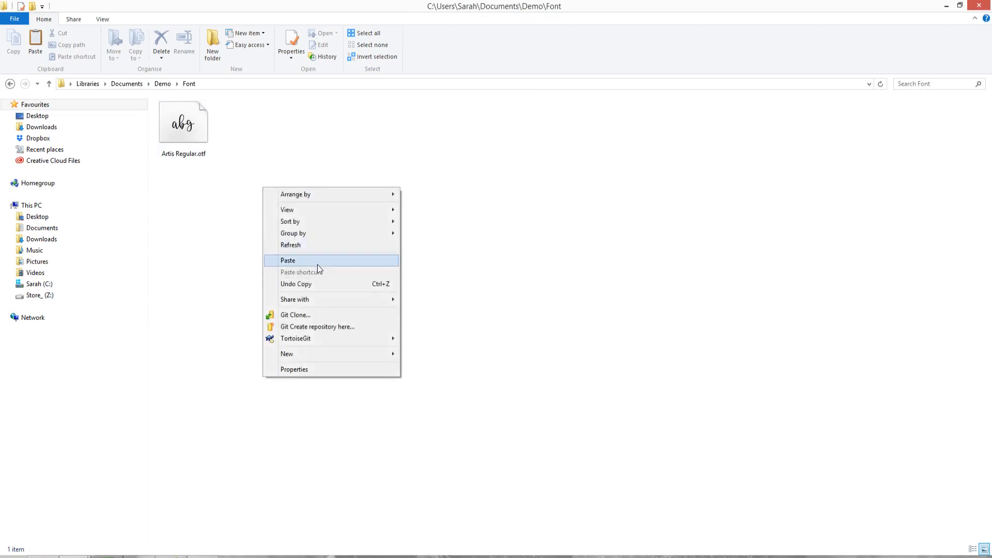
left_click(231, 238)
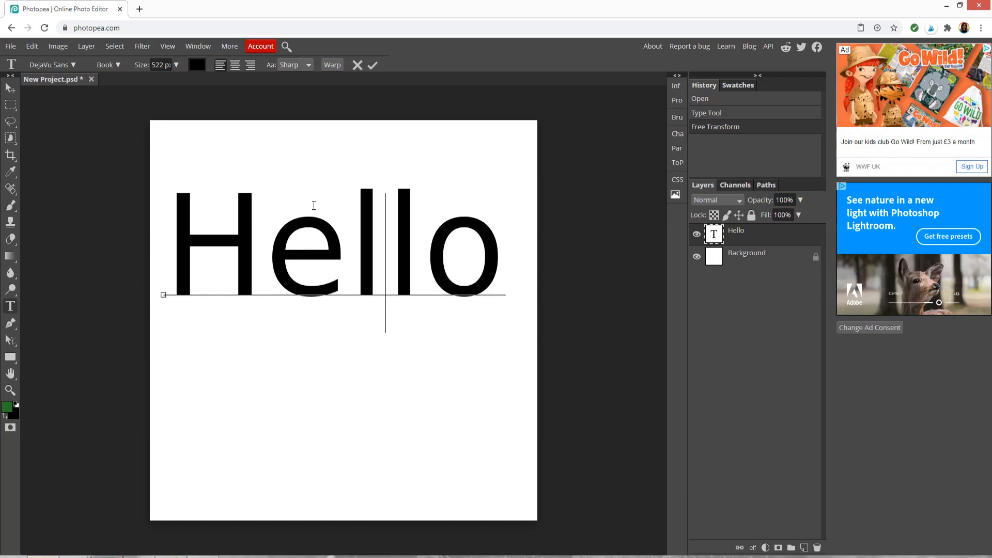
Select the Hello text in Photopea and load the Artis Regular.otf font file, keeping it for future sessions.
left_click(474, 246)
left_click_drag(473, 247, 168, 235)
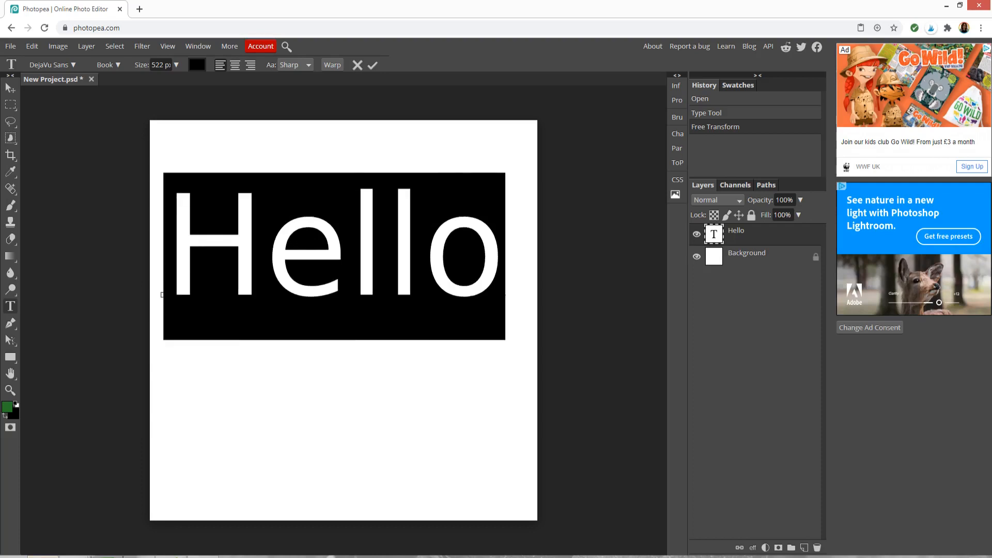
left_click(73, 64)
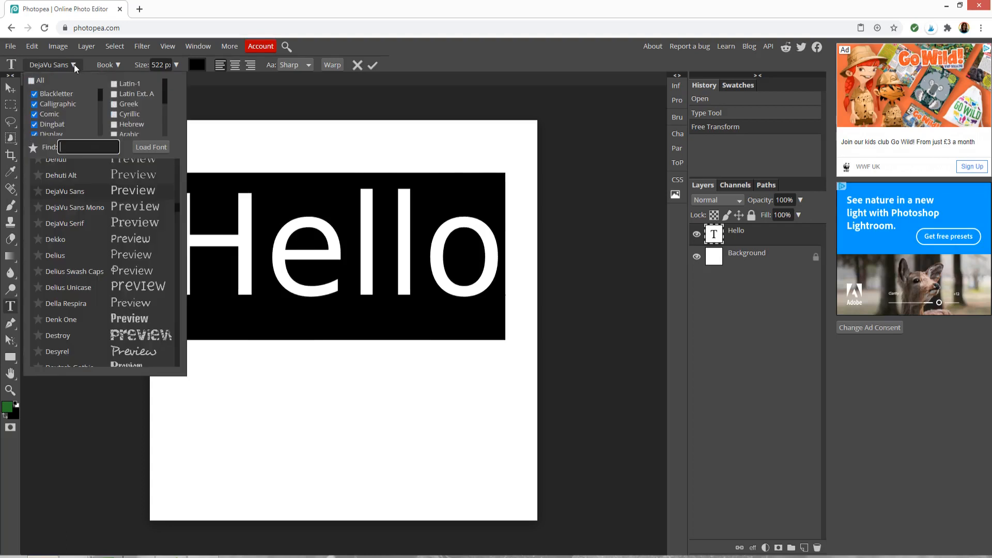
left_click(159, 147)
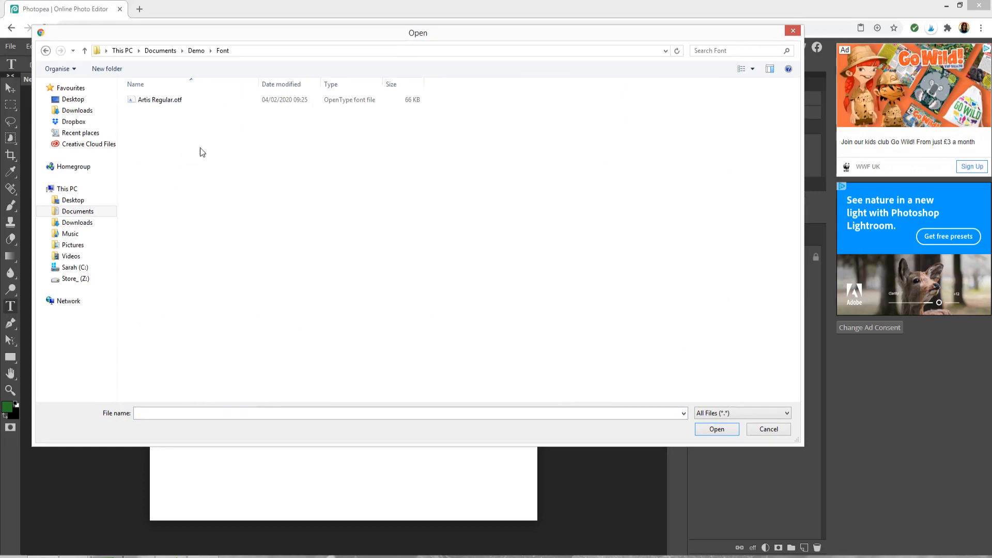
double_click(158, 101)
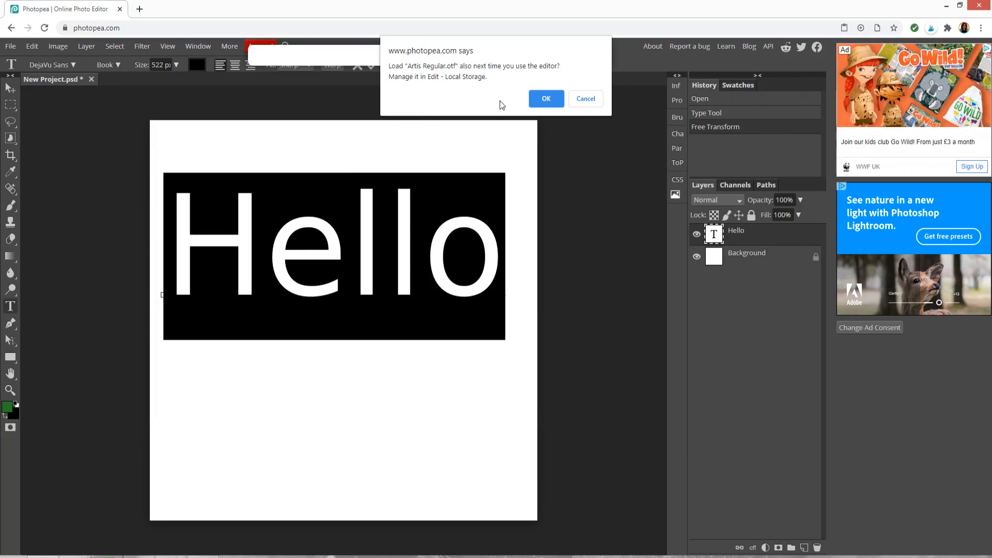
left_click(536, 102)
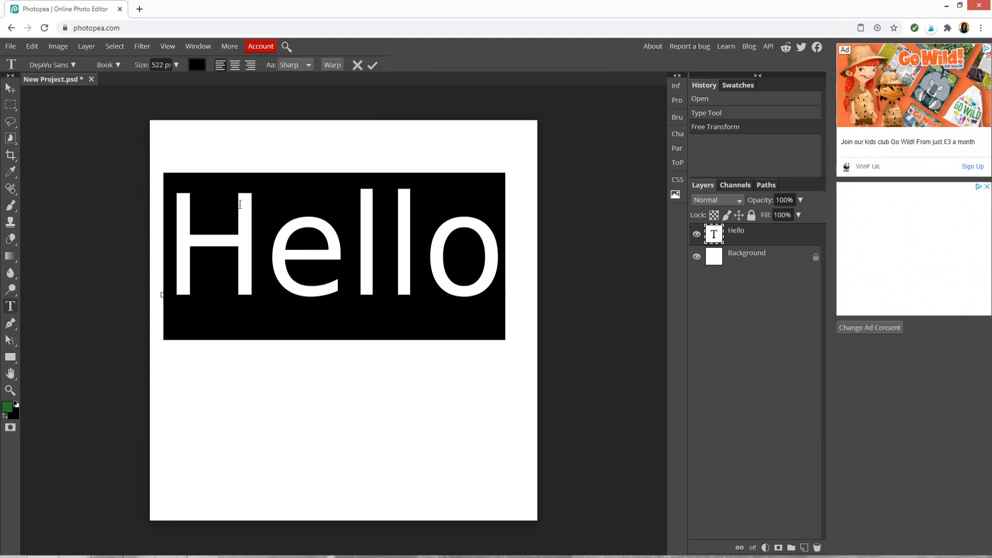
Find the loaded font by searching for "arti" and apply Artis to the selected Hello text.
left_click(75, 64)
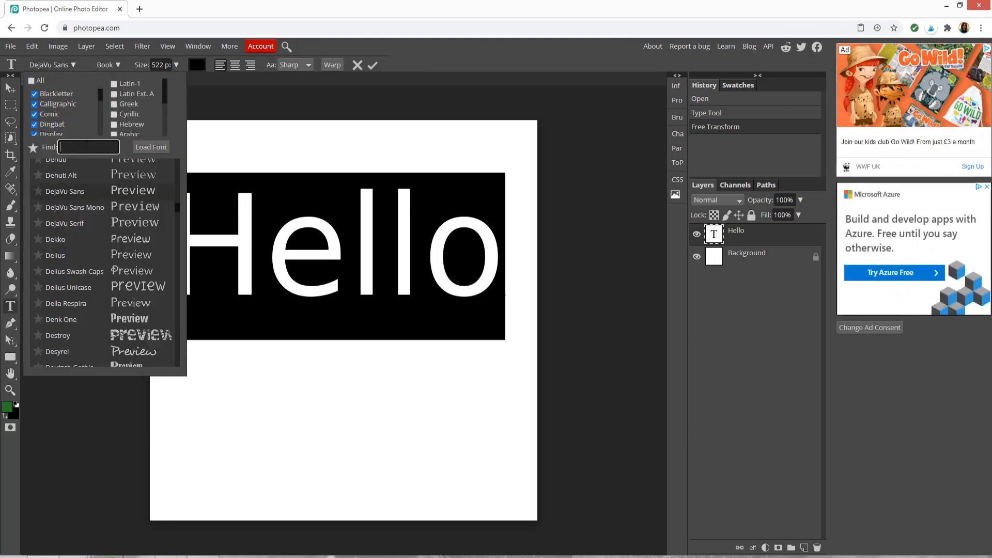
type("art")
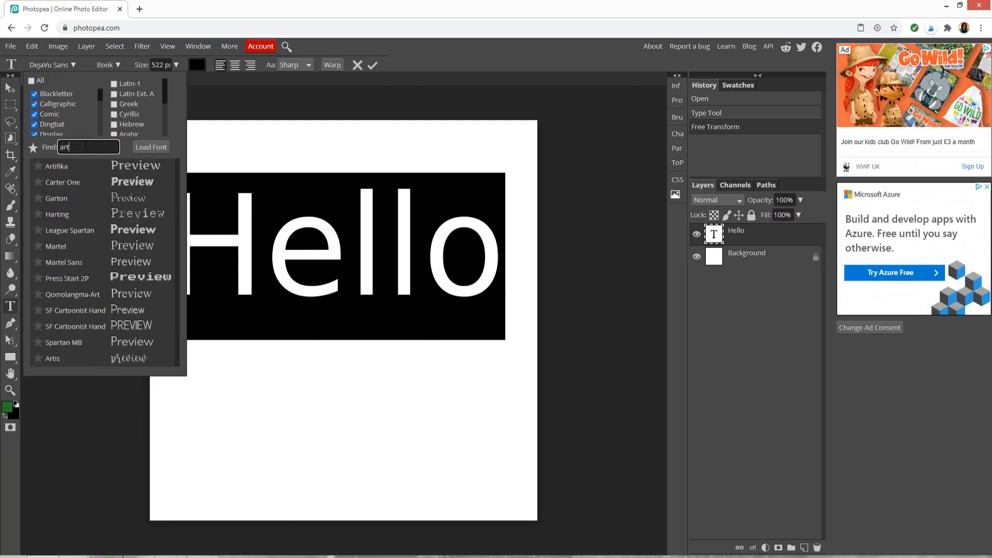
type("i")
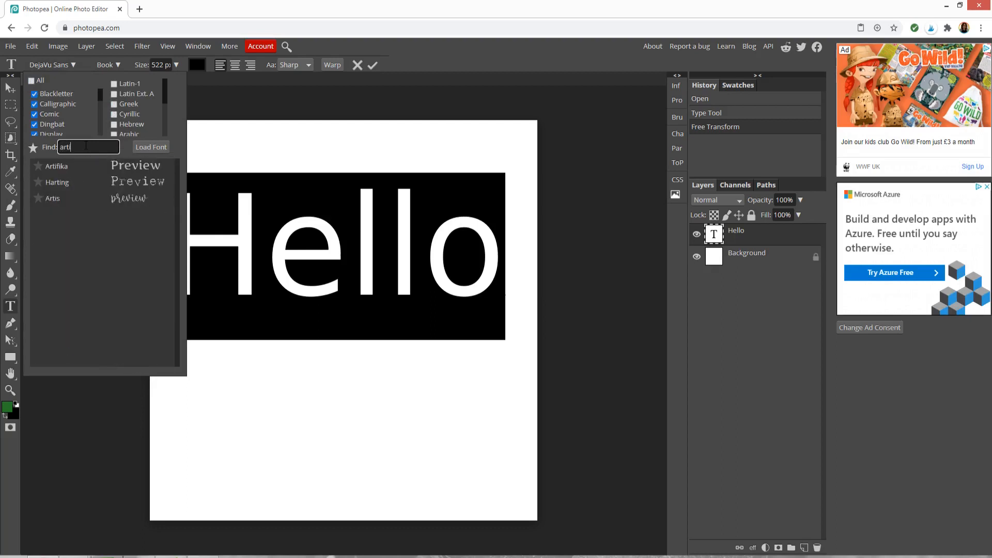
left_click(67, 198)
left_click(374, 289)
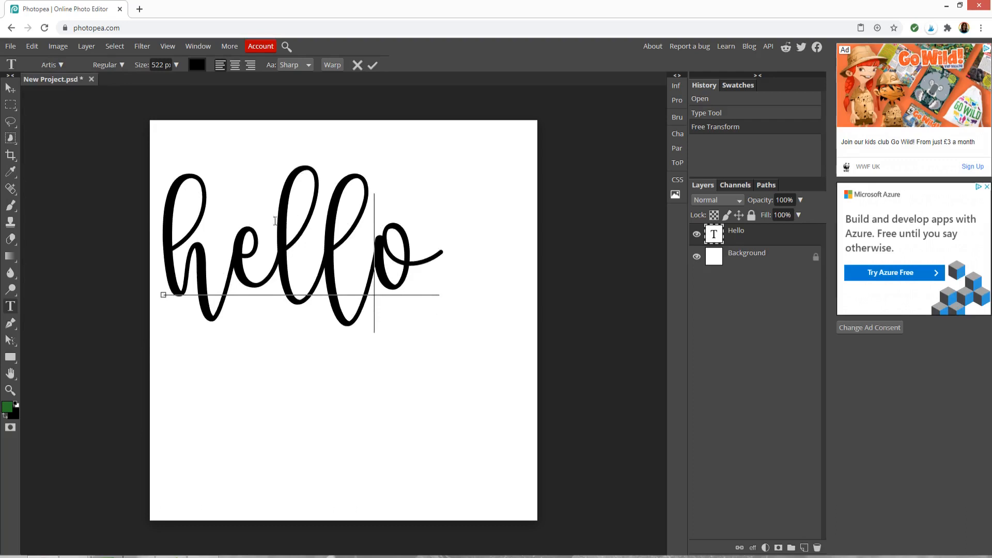
Move the script lettering to the right and slightly down so it sits centred across the page's width.
left_click(10, 88)
left_click_drag(347, 258, 404, 270)
left_click(752, 252)
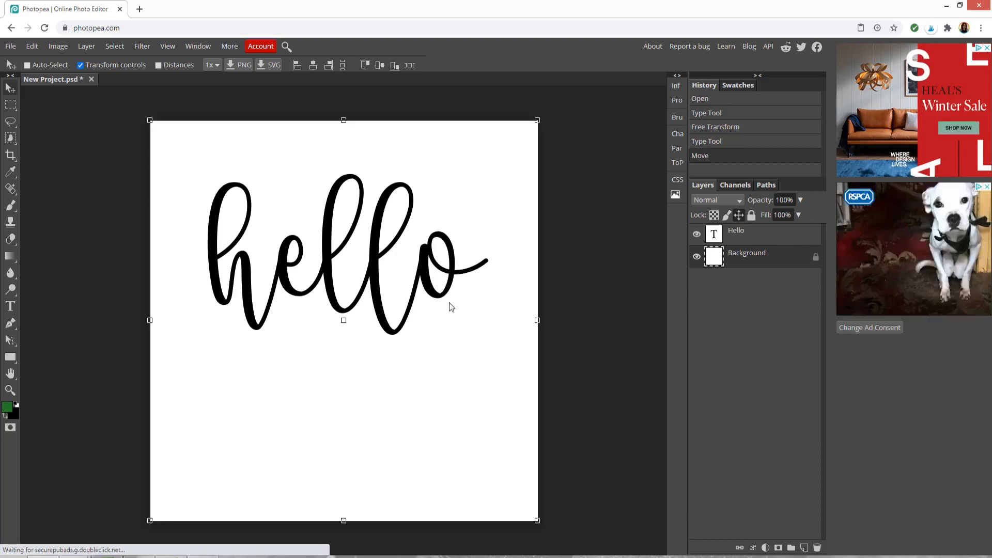
Duplicate the Hello text layer and hide the copy.
right_click(792, 235)
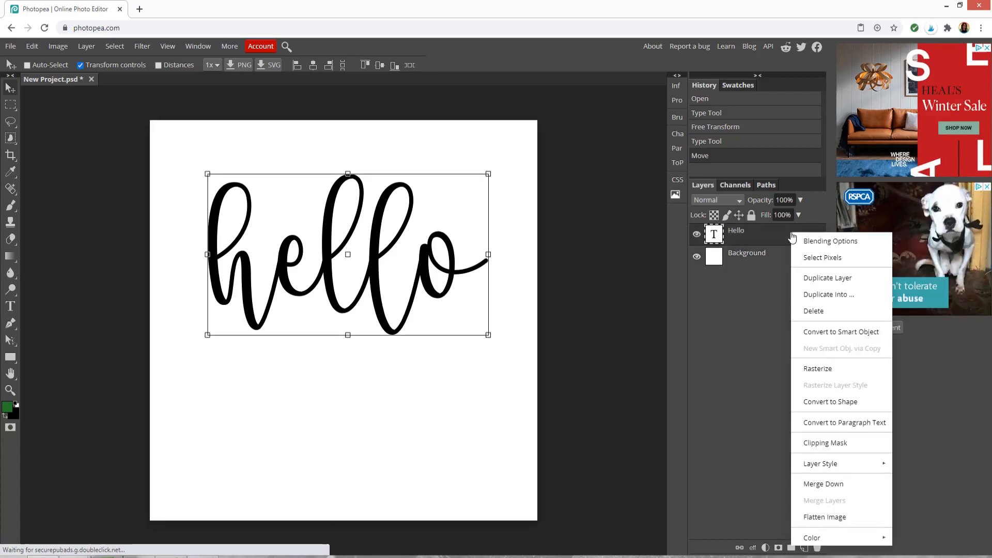
left_click(822, 278)
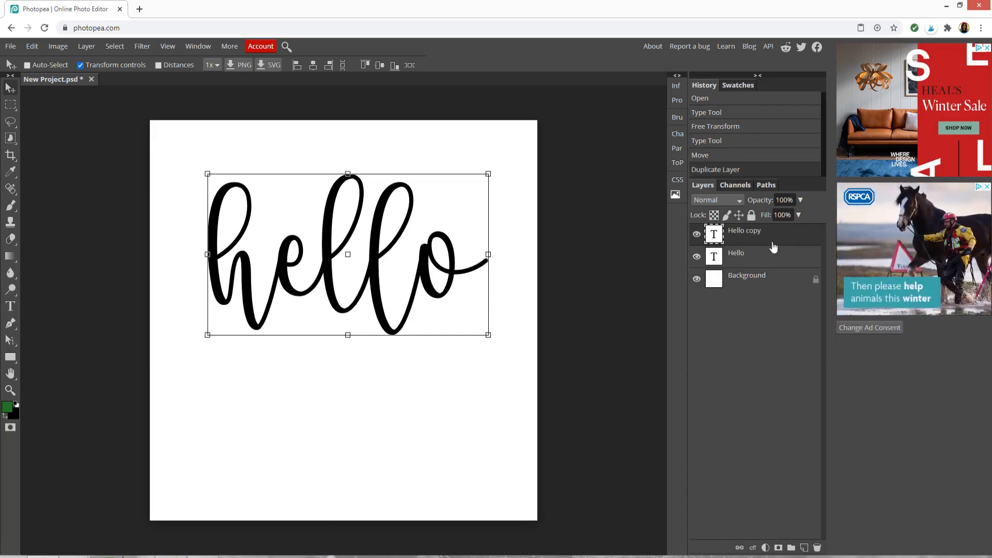
left_click(697, 235)
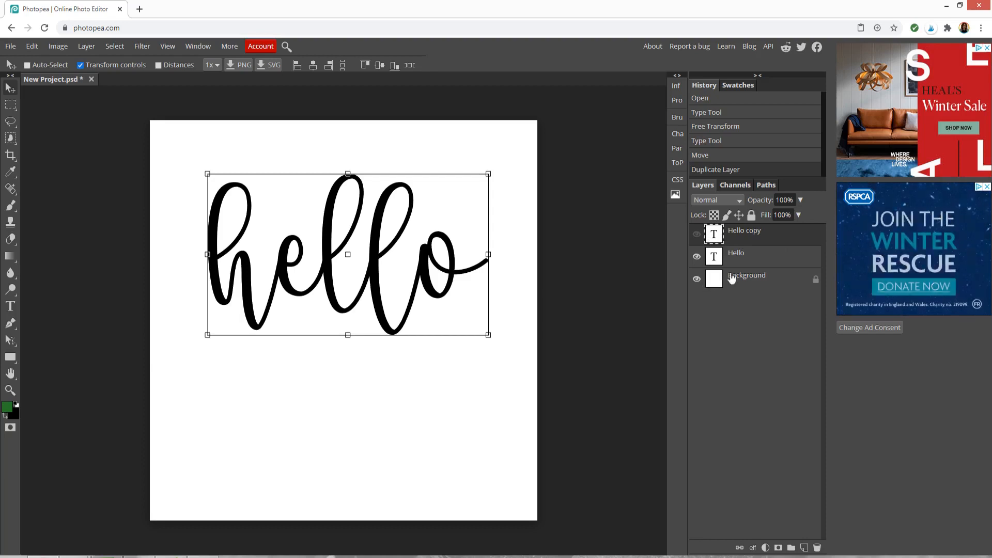
Add a Color Overlay style to the original Hello layer, keeping the Layer Style dialog clear of the first letters.
left_click(767, 261)
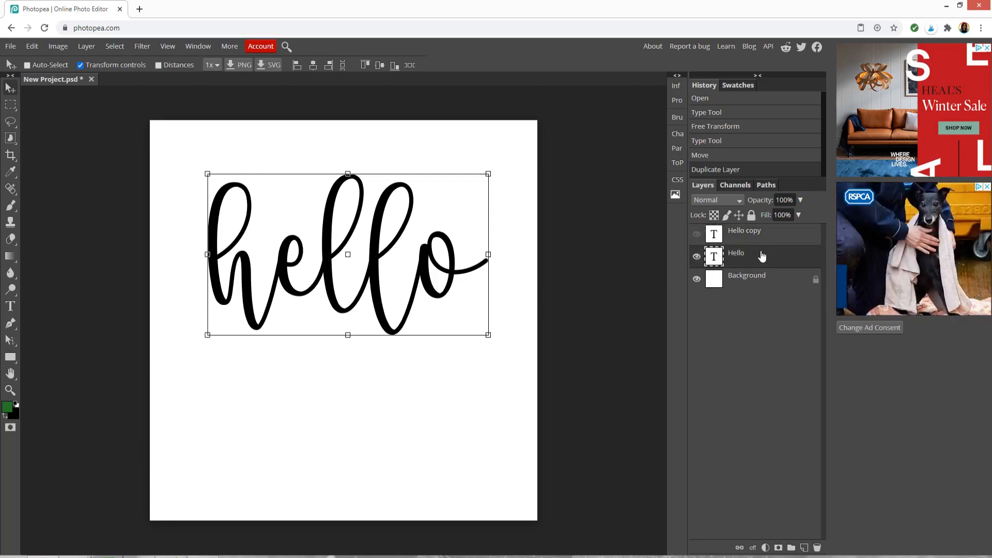
left_click(802, 256)
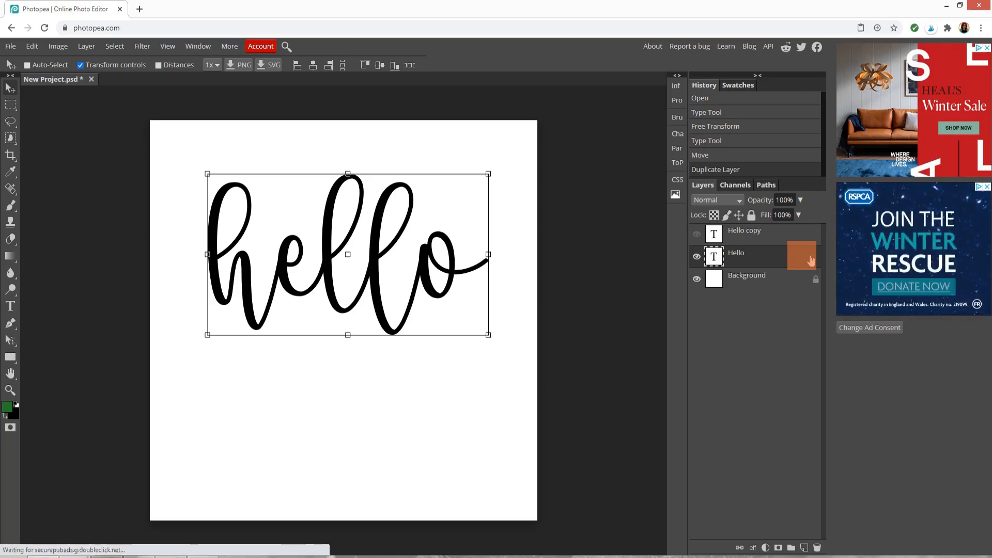
double_click(810, 260)
left_click_drag(227, 125, 498, 141)
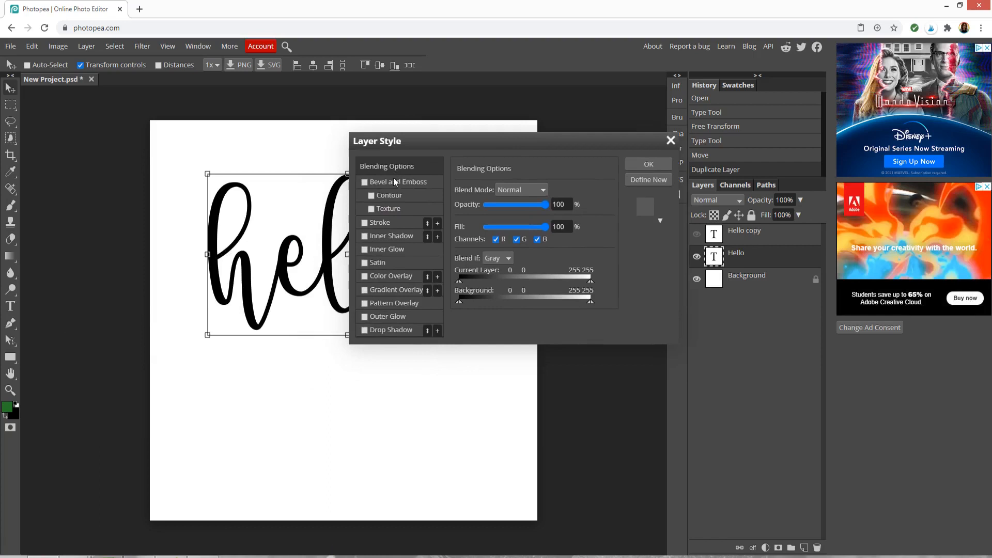
left_click(392, 277)
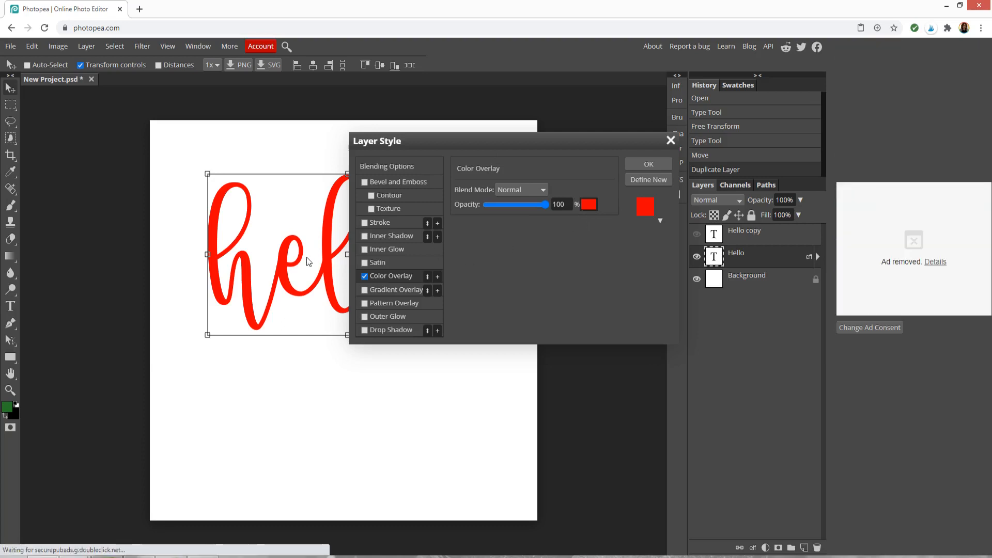
Copy the hex code ff0000 of the Color Overlay colour and keep that red for the overlay.
left_click(595, 207)
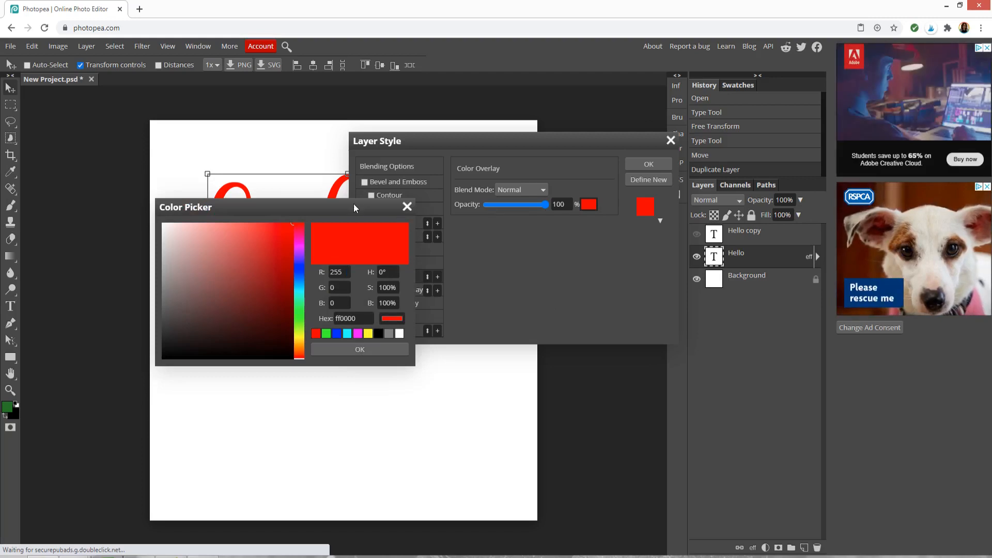
left_click_drag(353, 208, 385, 179)
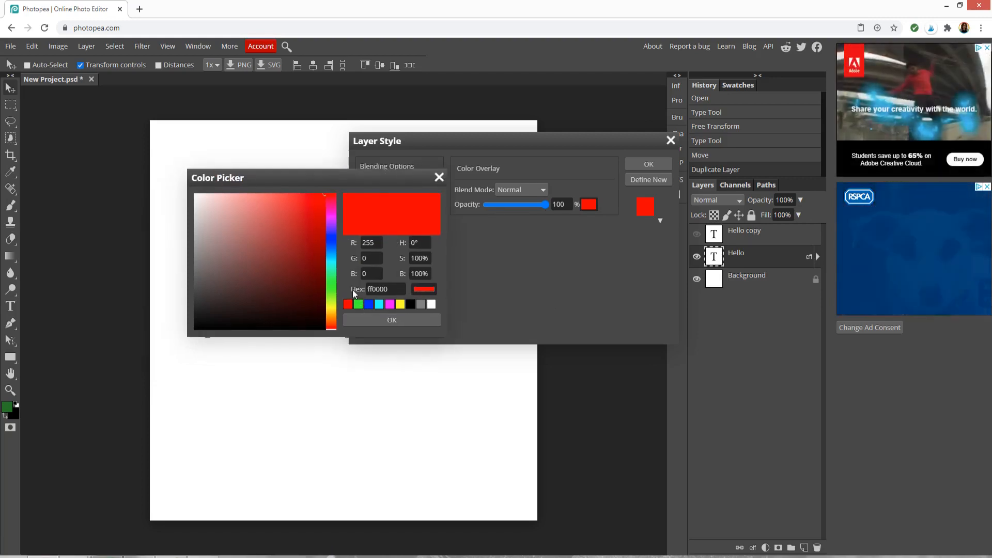
left_click(366, 291)
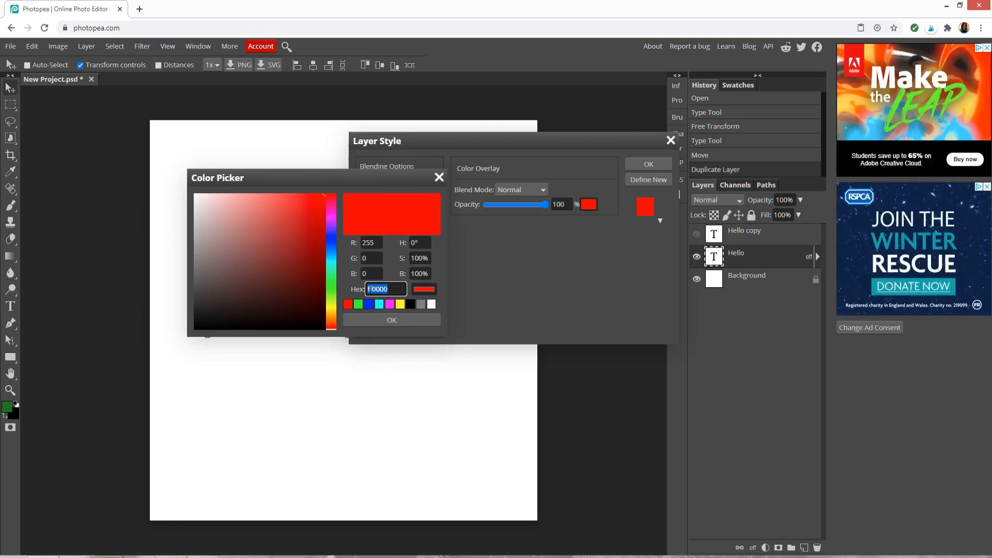
right_click(375, 289)
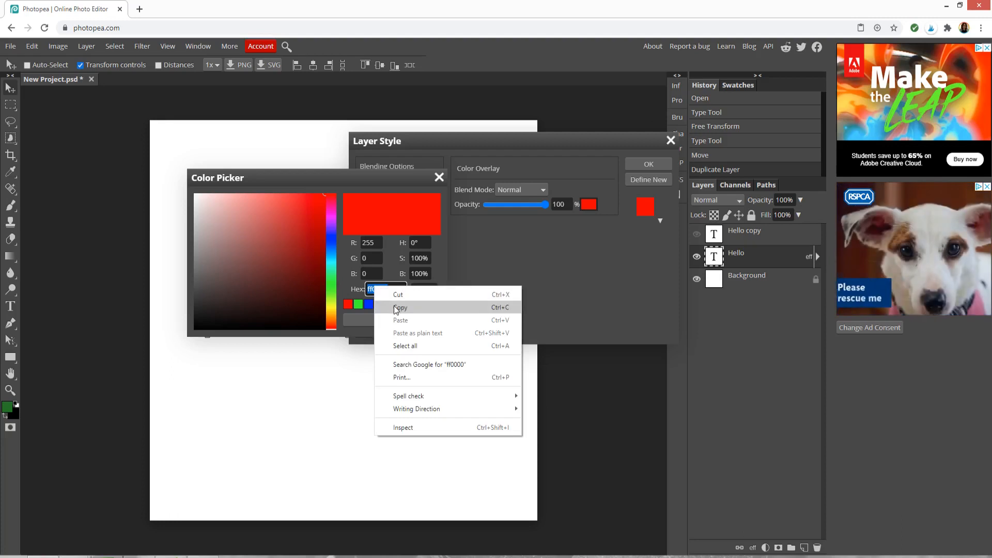
left_click(395, 310)
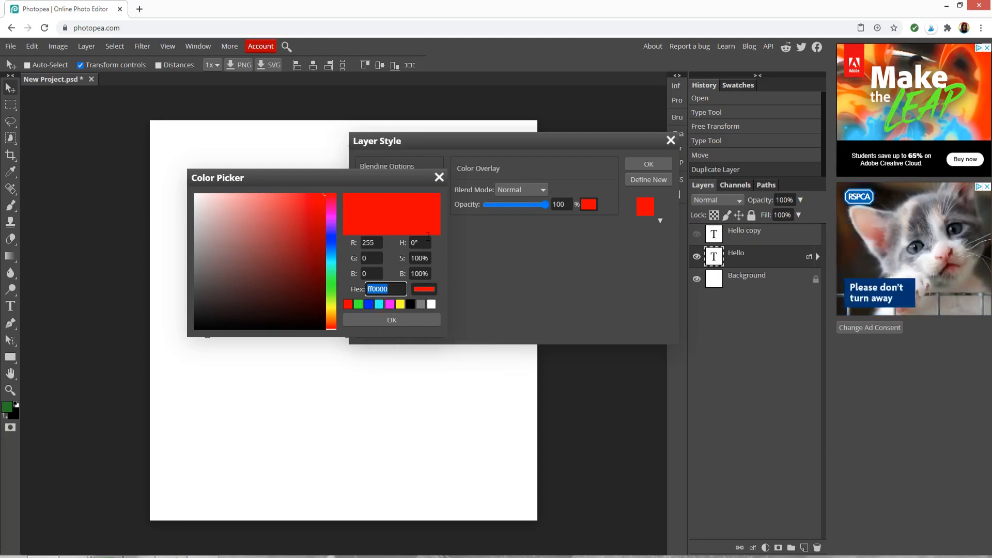
left_click(426, 319)
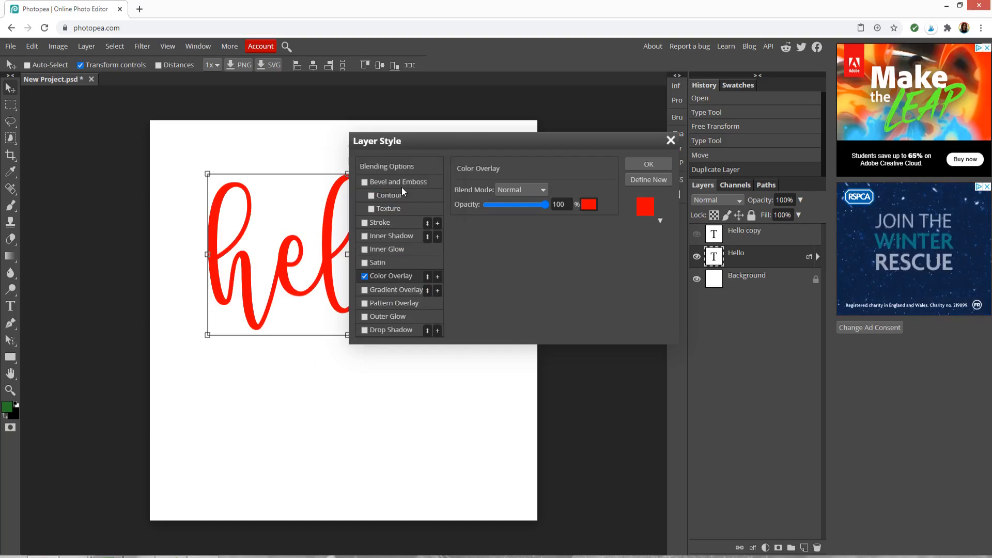
Add a 23 px outside Stroke to the Hello layer, paste ff0000 as its colour, and apply the layer style.
left_click(392, 224)
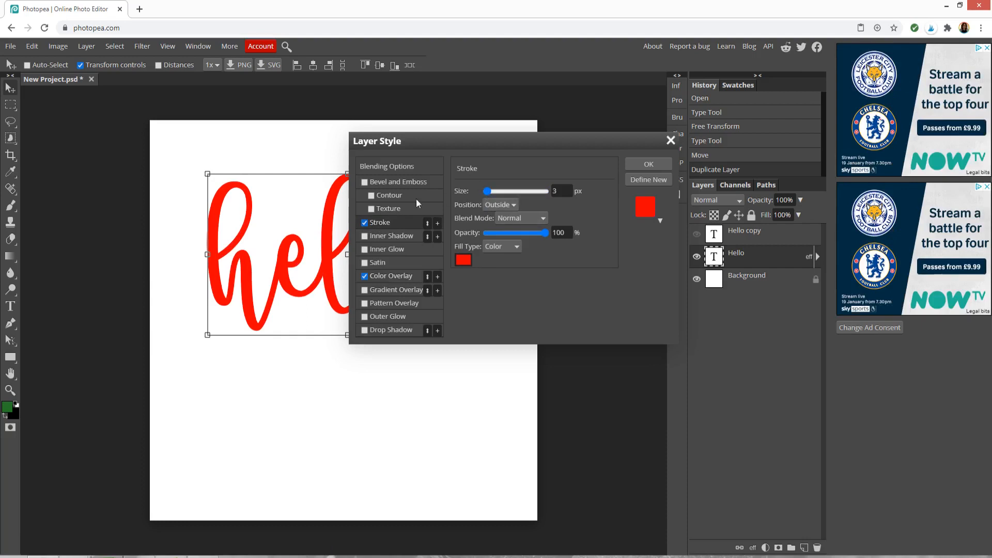
left_click_drag(489, 192, 493, 193)
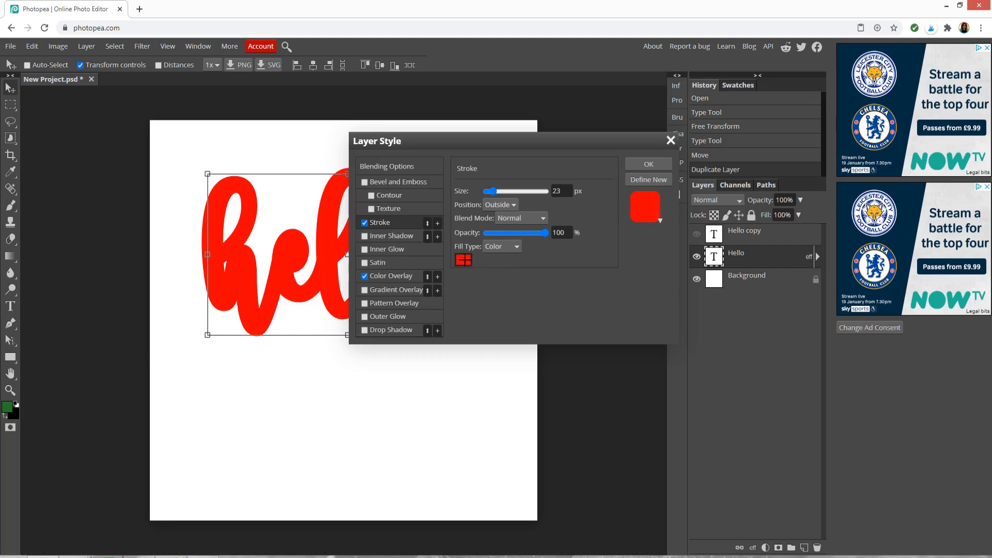
left_click(464, 260)
left_click(394, 289)
key("ctrl+c")
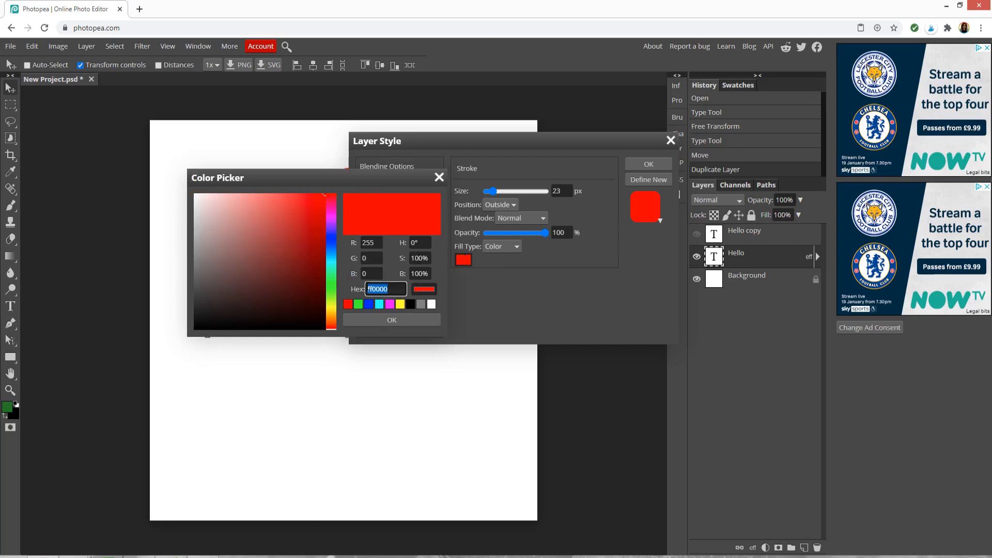
key("BackSpace")
right_click(375, 291)
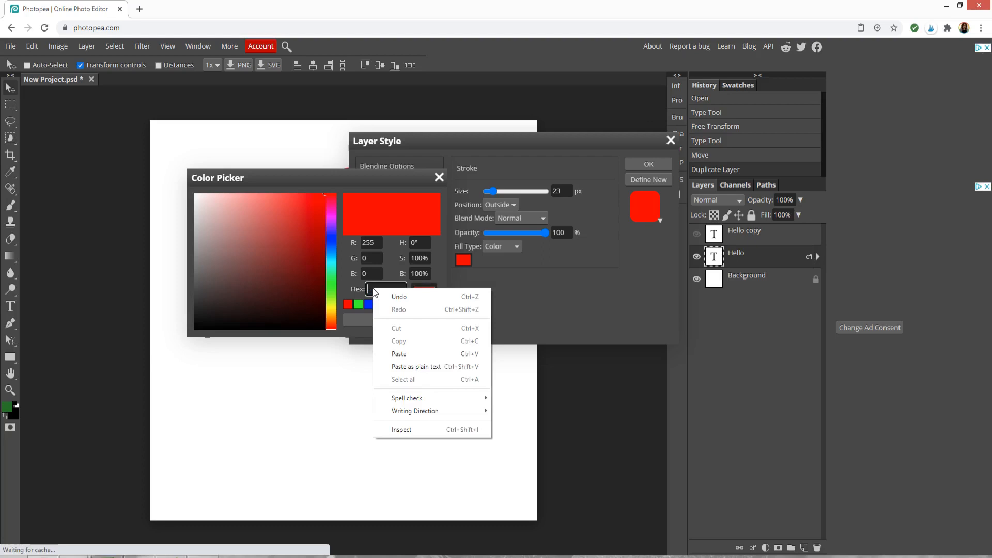
left_click(399, 354)
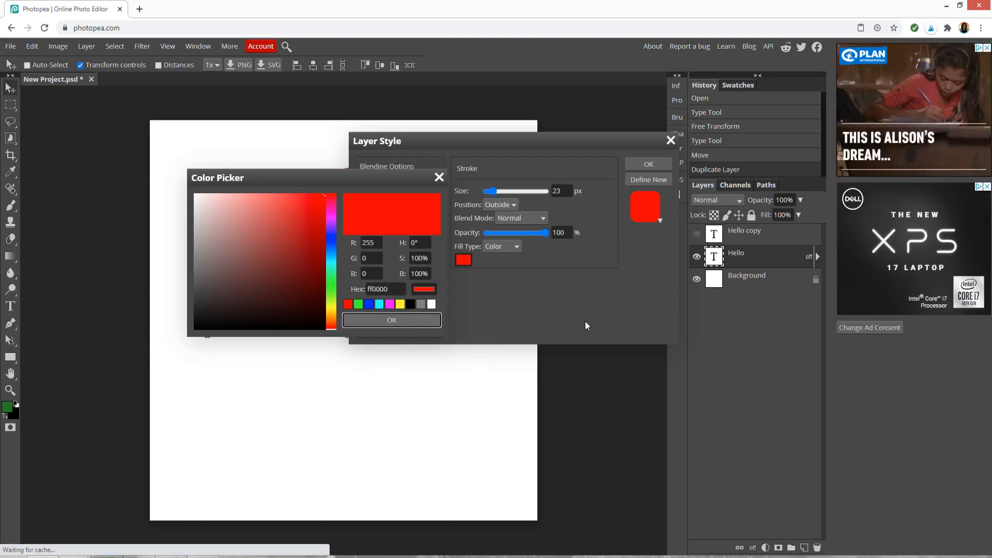
key("Return")
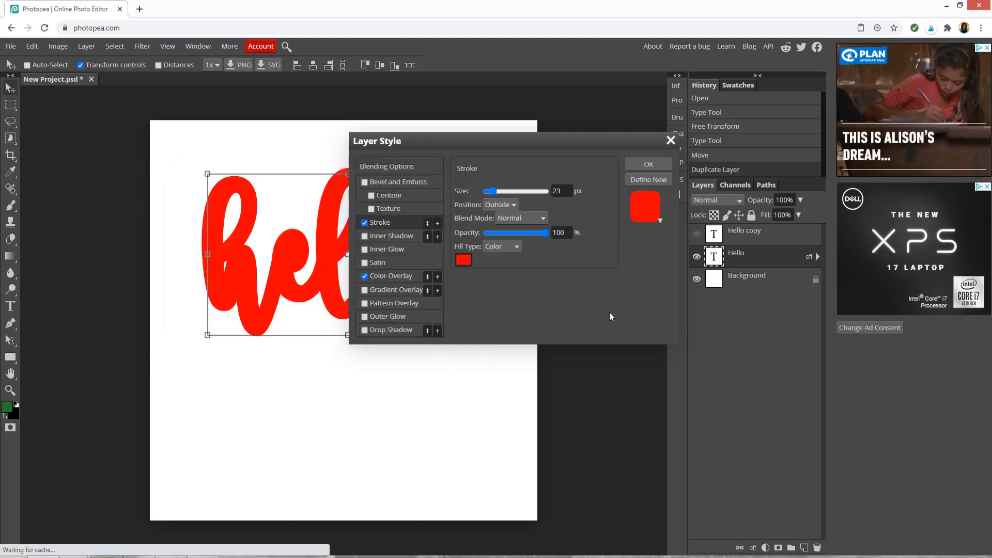
left_click(641, 163)
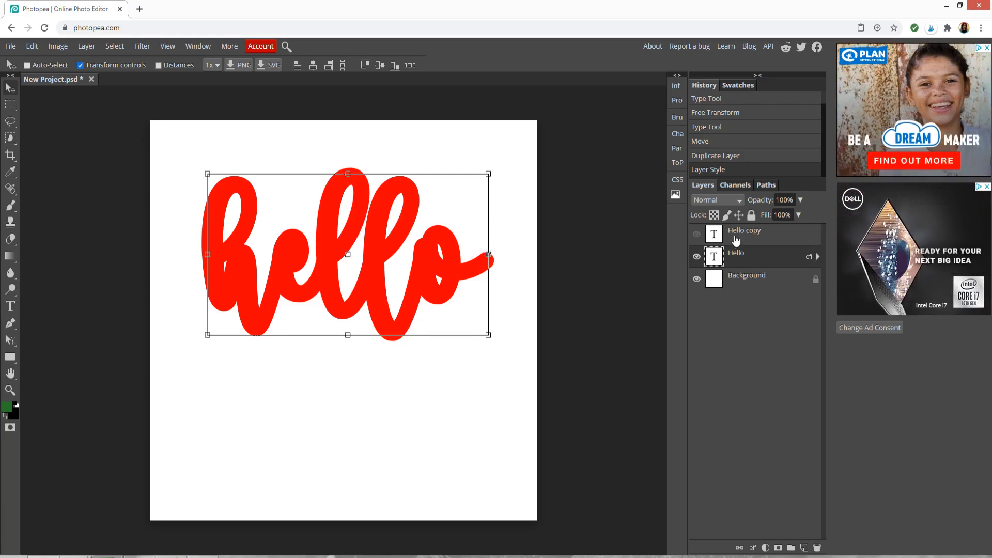
Show the Hello copy layer and set the original Hello layer's stroke size to 20 px.
left_click(756, 238)
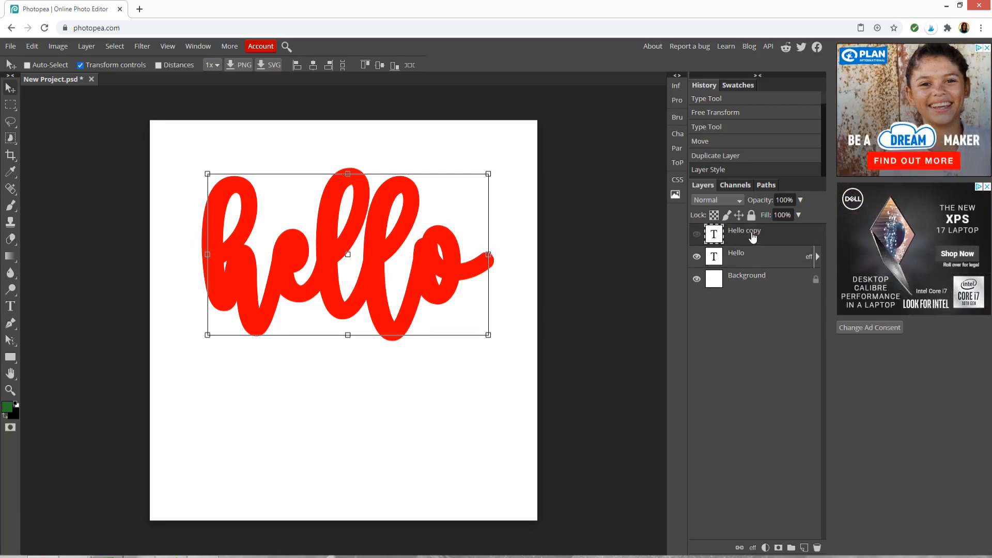
left_click(697, 234)
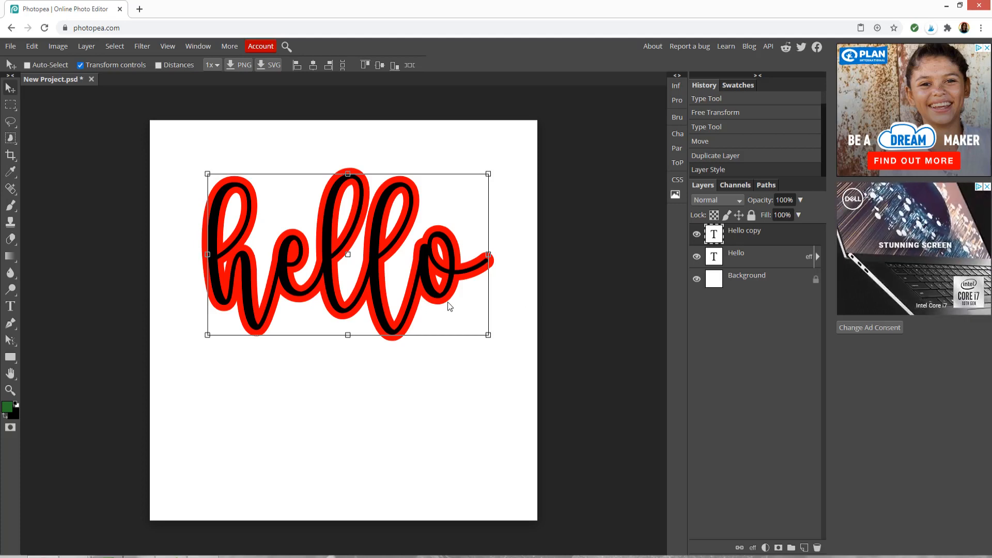
left_click(796, 258)
double_click(796, 258)
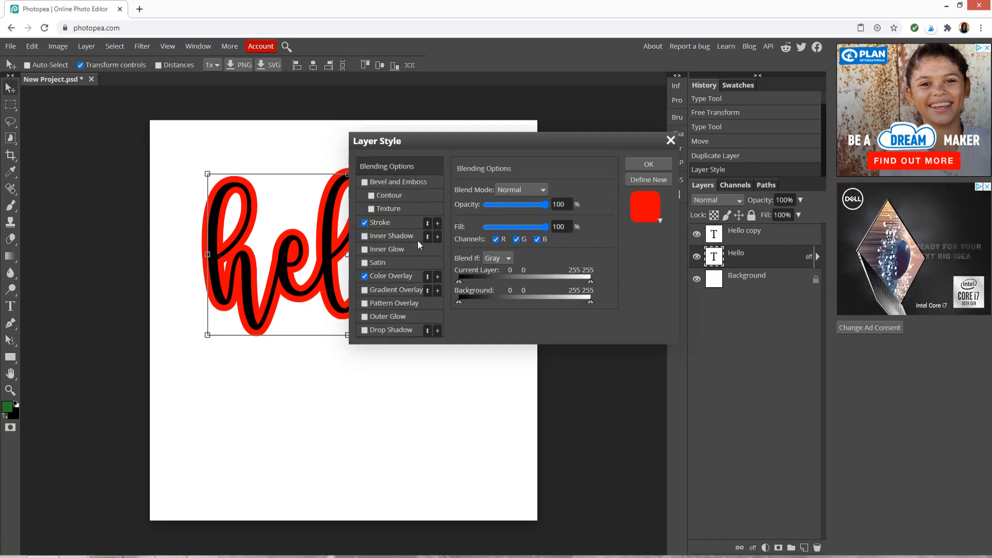
left_click(390, 223)
left_click(556, 191)
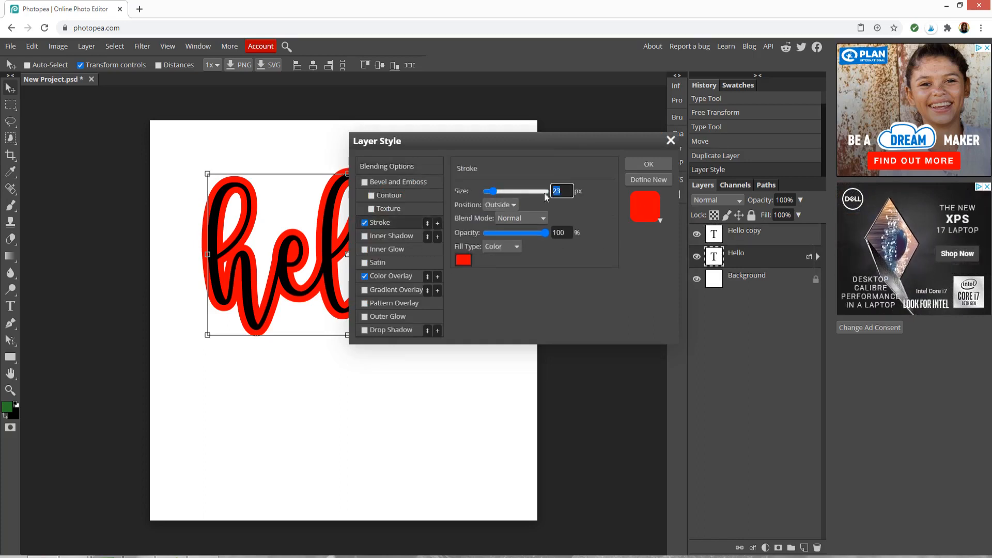
type("2")
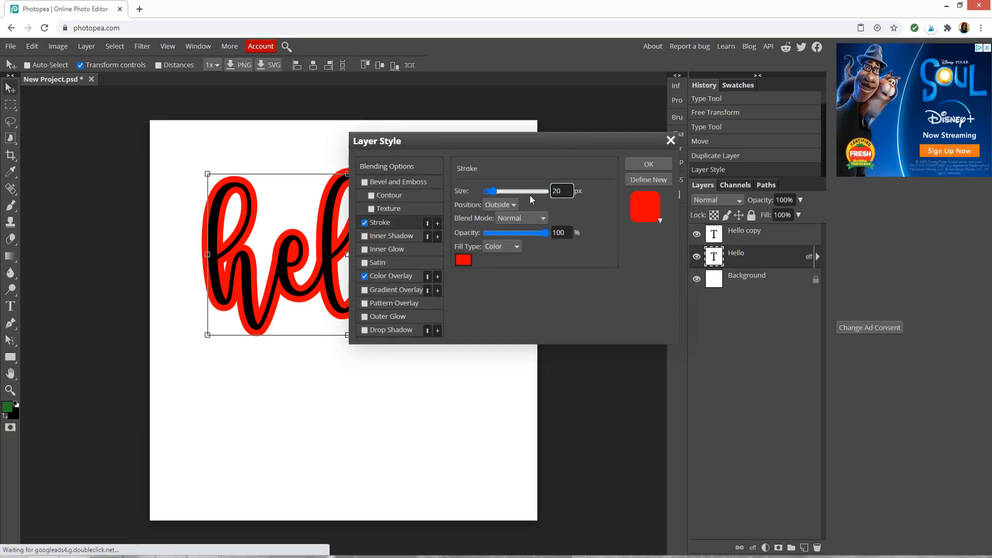
type("0")
key("Return")
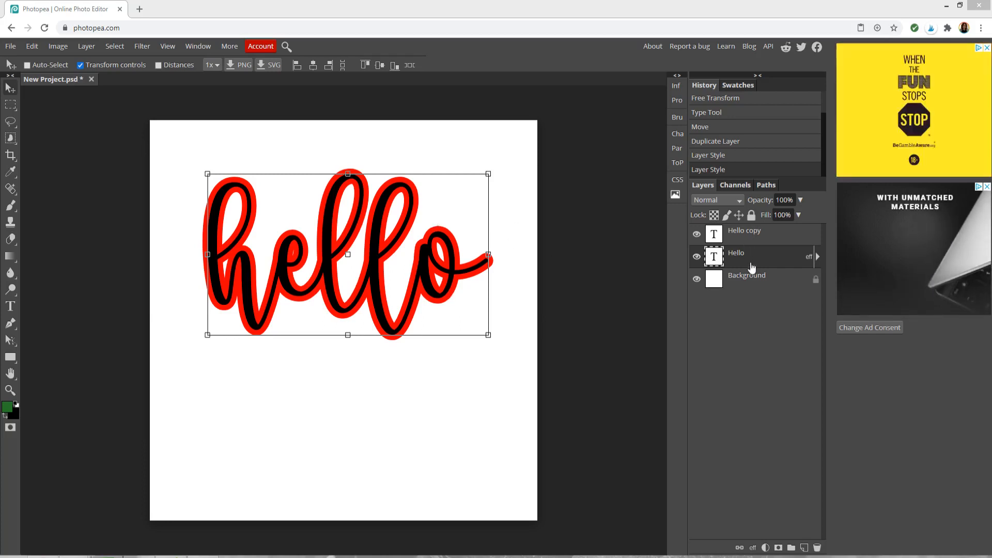
Export the Hello copy layer and the outlined Hello layer as separate PNG files.
left_click(741, 232)
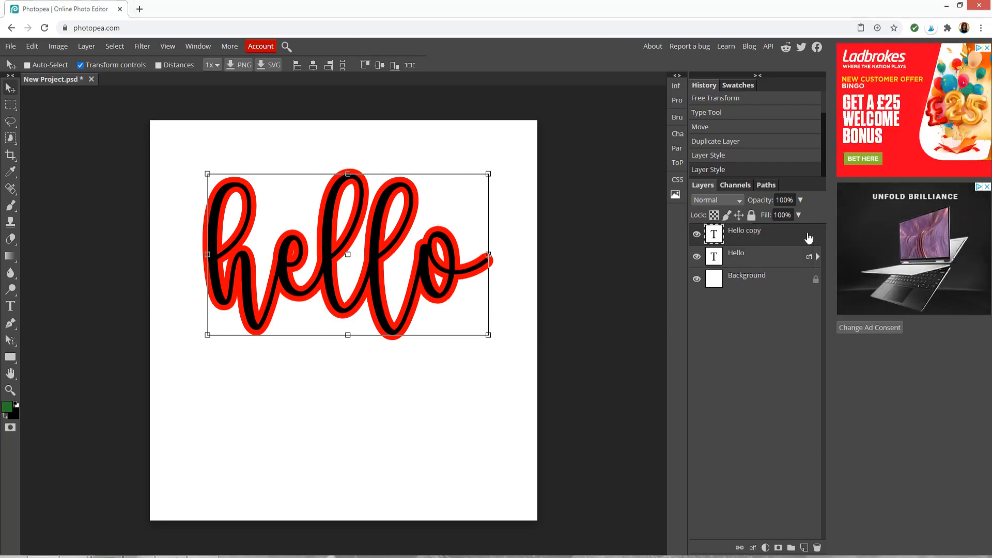
left_click(239, 67)
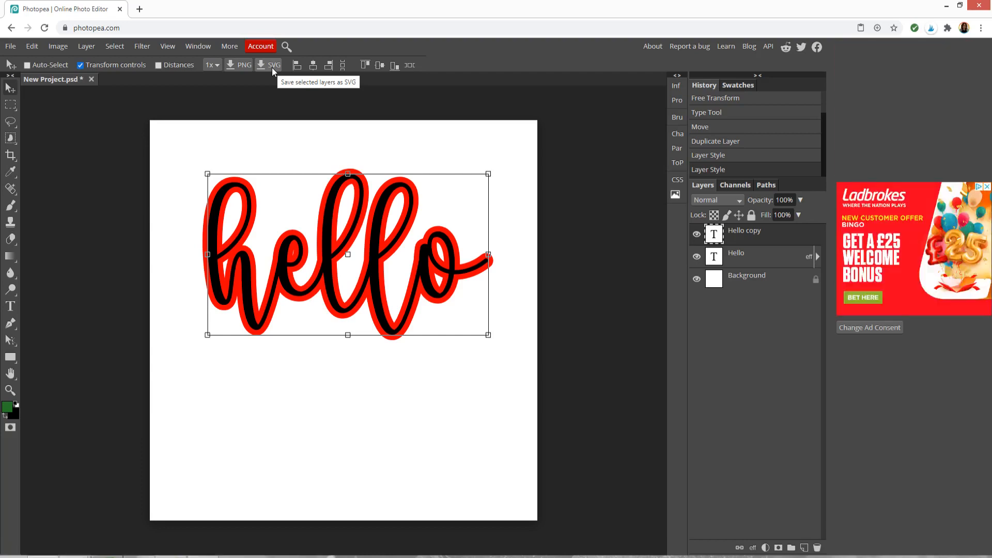
left_click(243, 64)
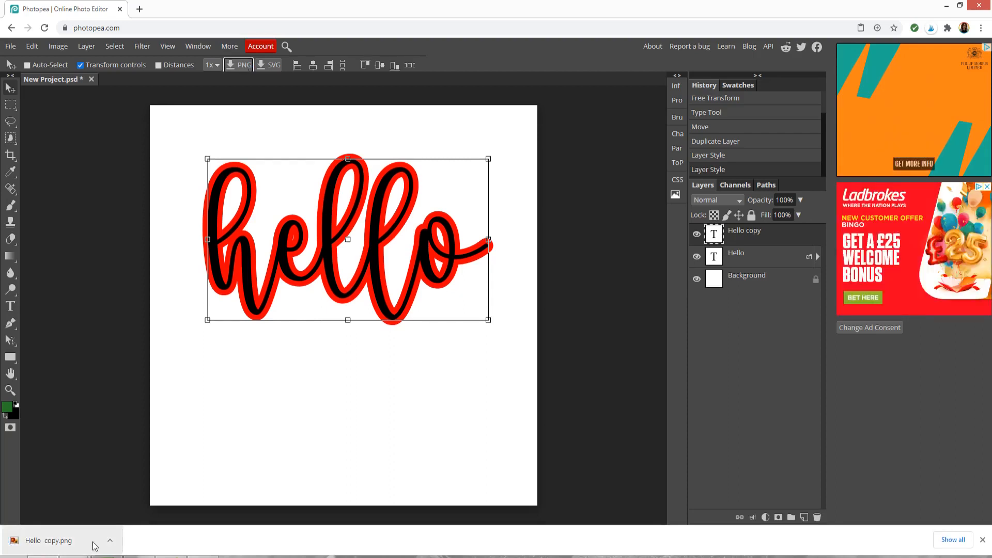
left_click(780, 262)
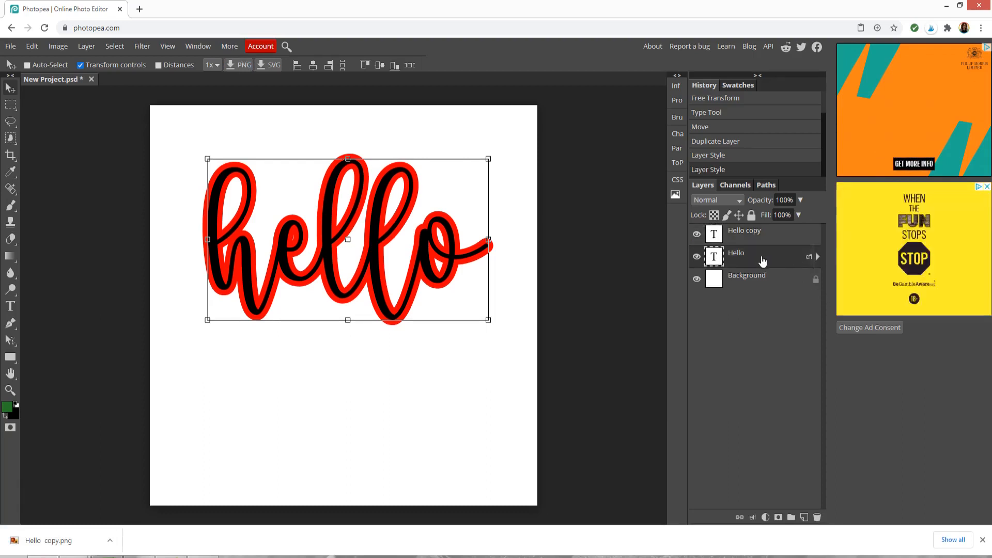
left_click(233, 64)
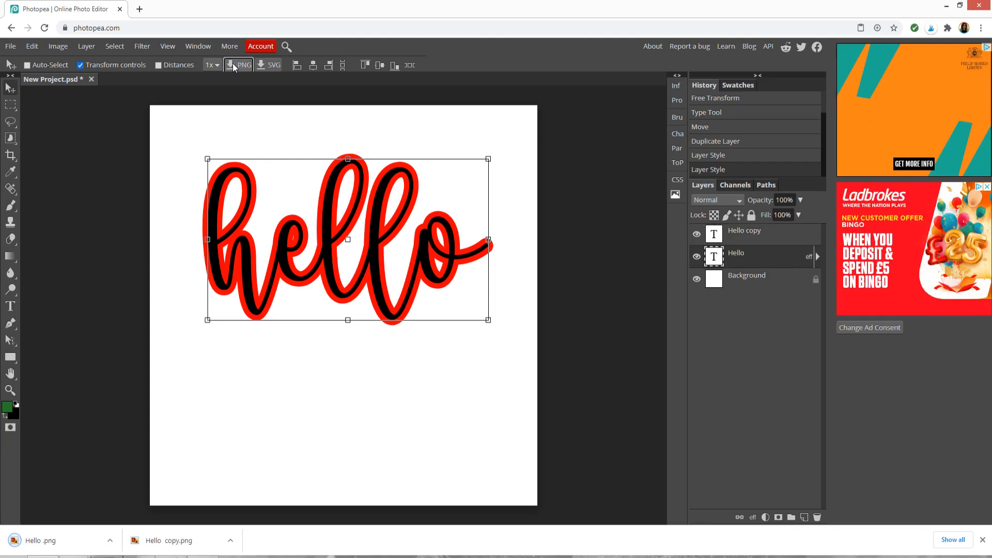
Open the downloaded Hello copy.png and Hello .png one after the other to check both exports.
left_click(212, 544)
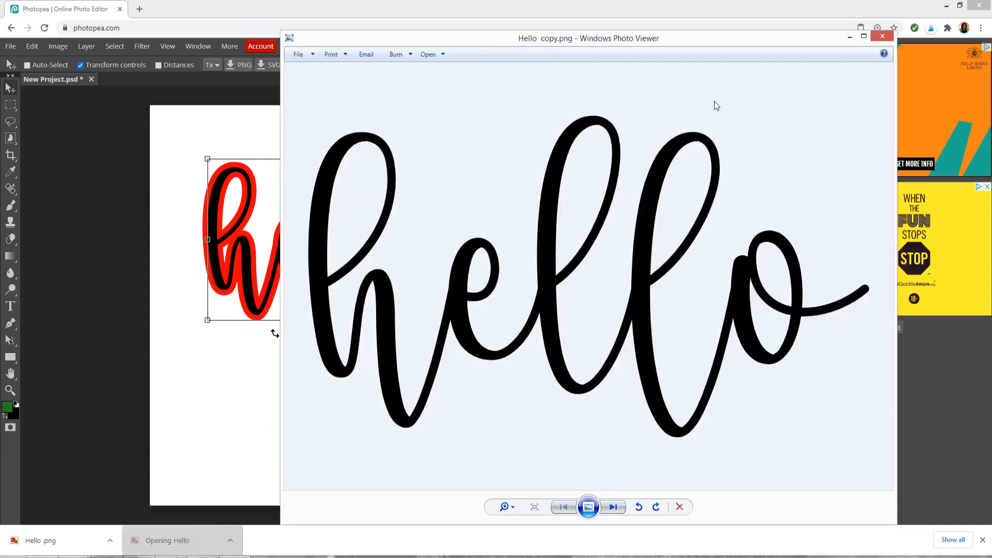
left_click(882, 37)
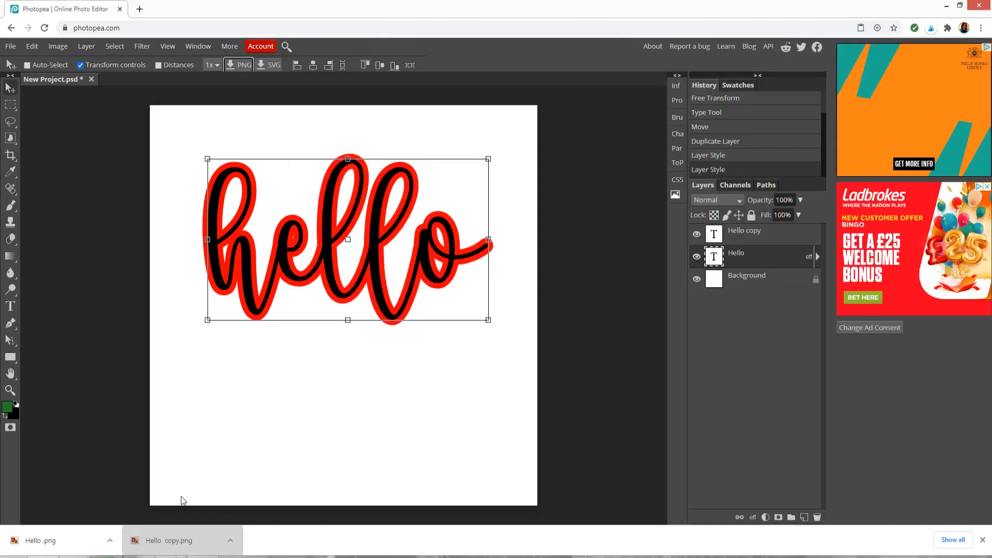
left_click(45, 541)
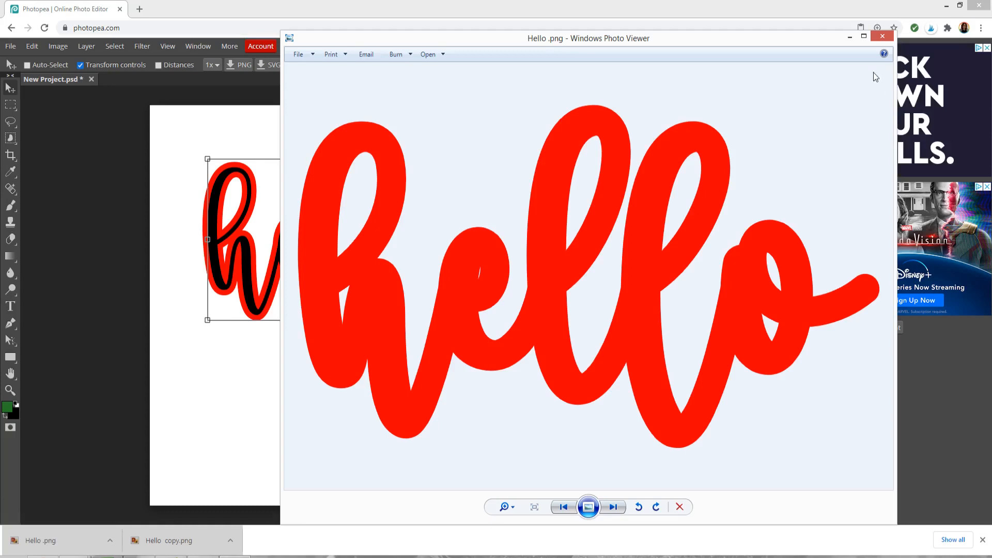
left_click(882, 37)
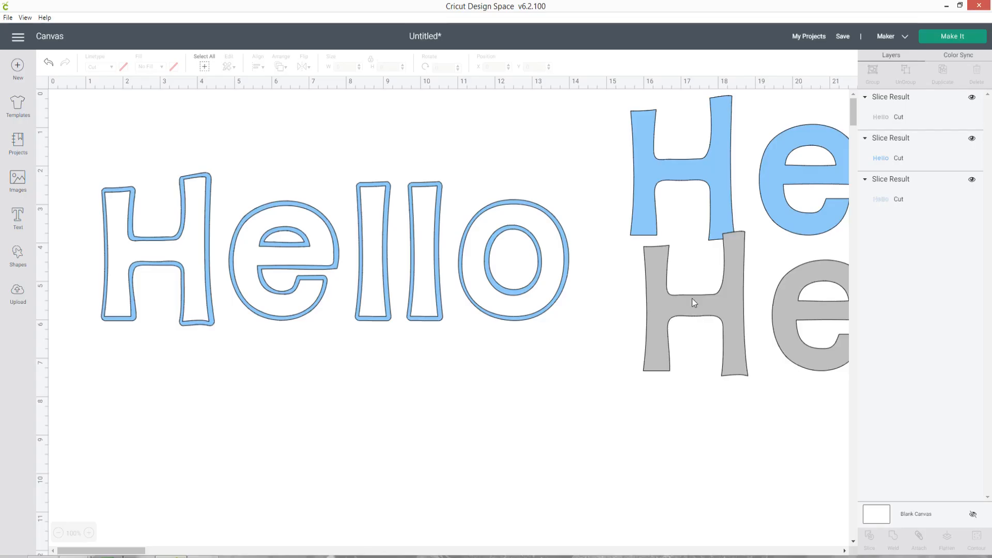
In Cricut Design Space, hide all three Slice Result layers on the canvas.
left_click(972, 180)
left_click(972, 138)
left_click(972, 97)
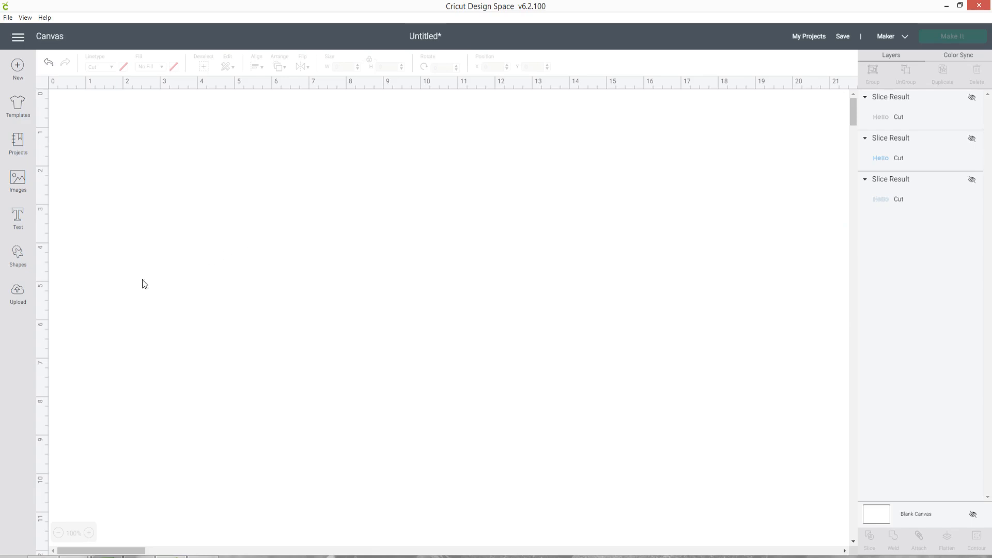
Start a new image upload and load the red outlined Hello .png file into it.
left_click(22, 299)
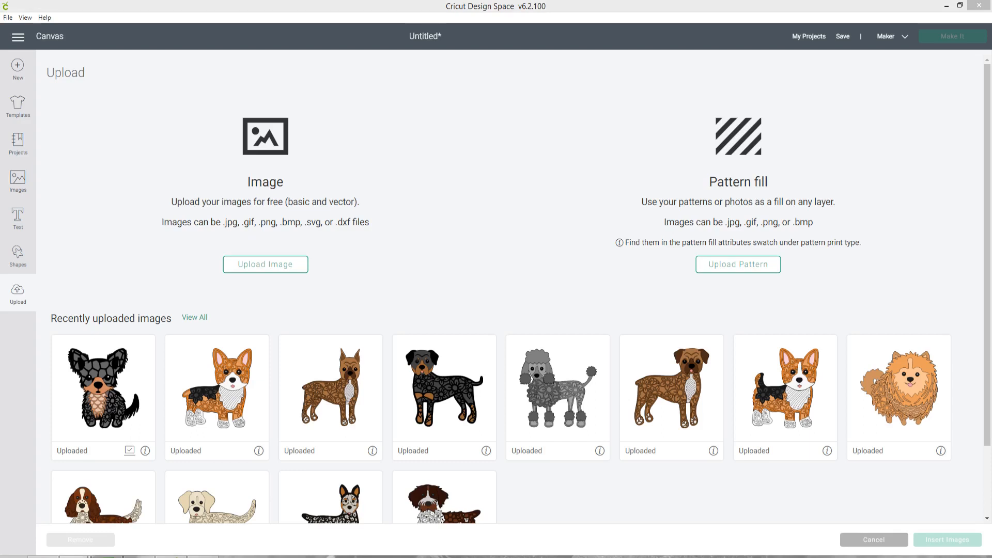
left_click_drag(950, 144, 259, 186)
left_click(260, 274)
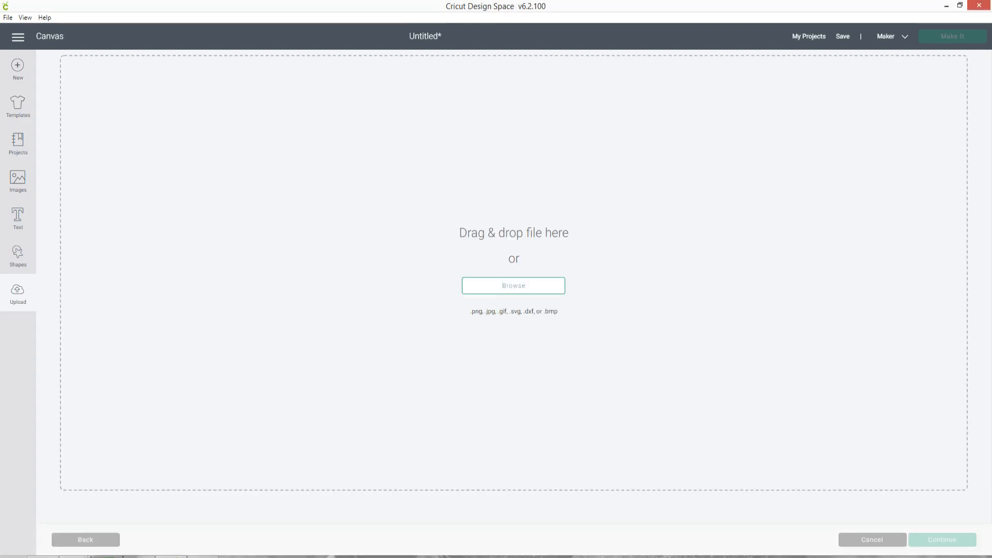
left_click_drag(991, 234, 459, 234)
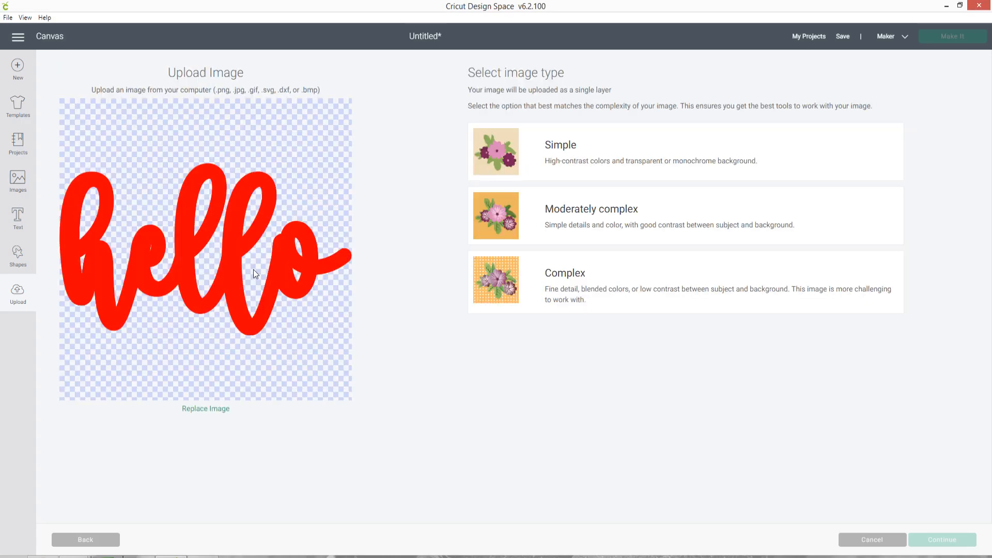
Set the red outlined Hello image's type to Simple, keep its background as is, and save it as a Cut image.
left_click(587, 151)
left_click(930, 540)
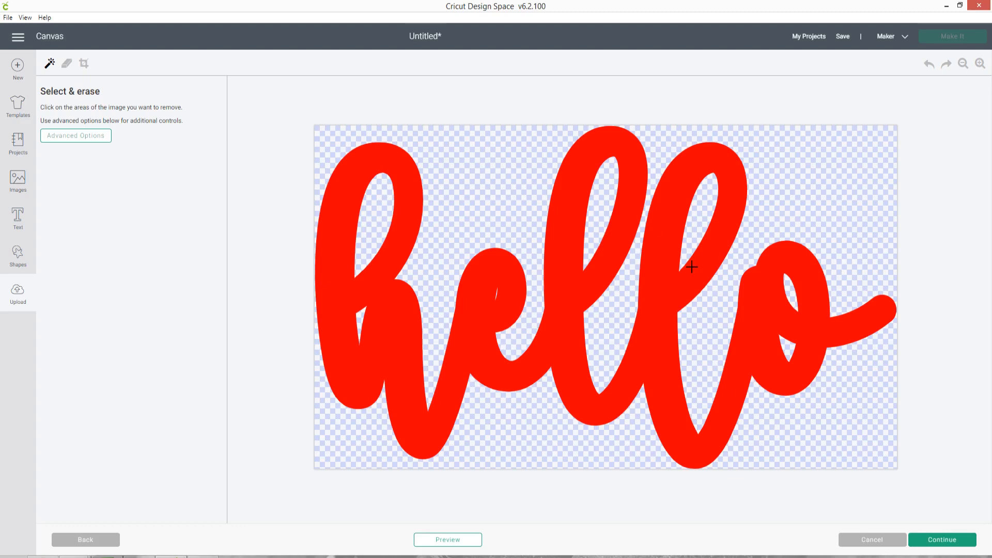
left_click(948, 539)
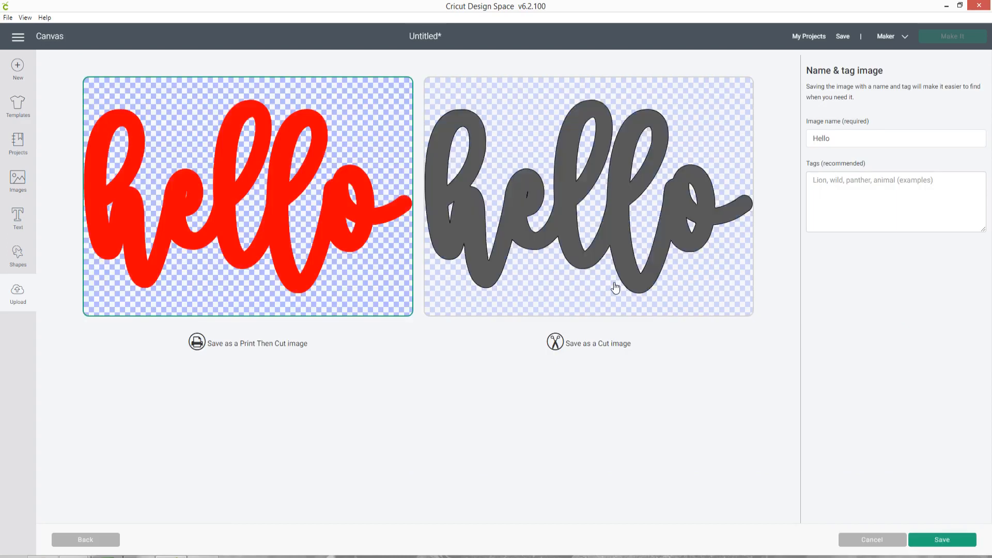
left_click(603, 181)
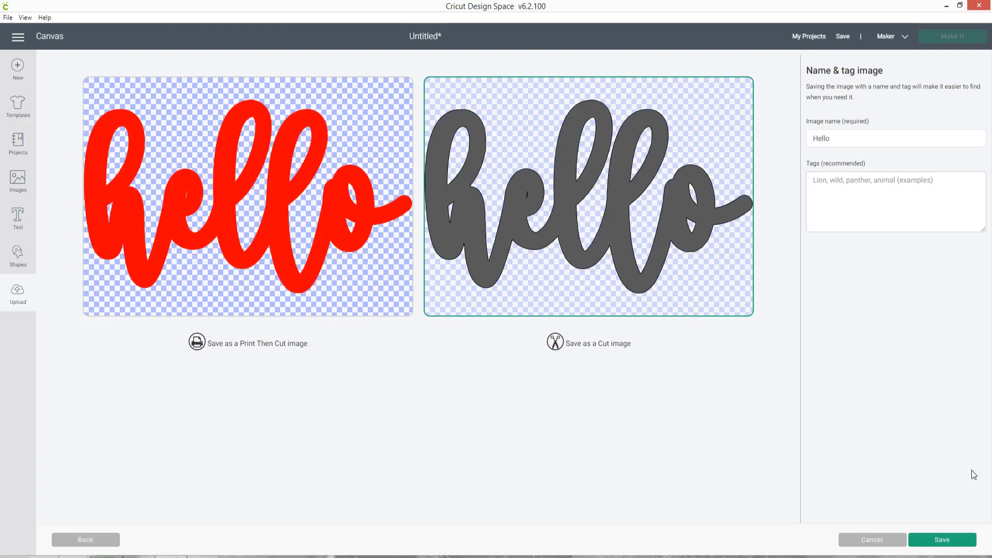
left_click(940, 539)
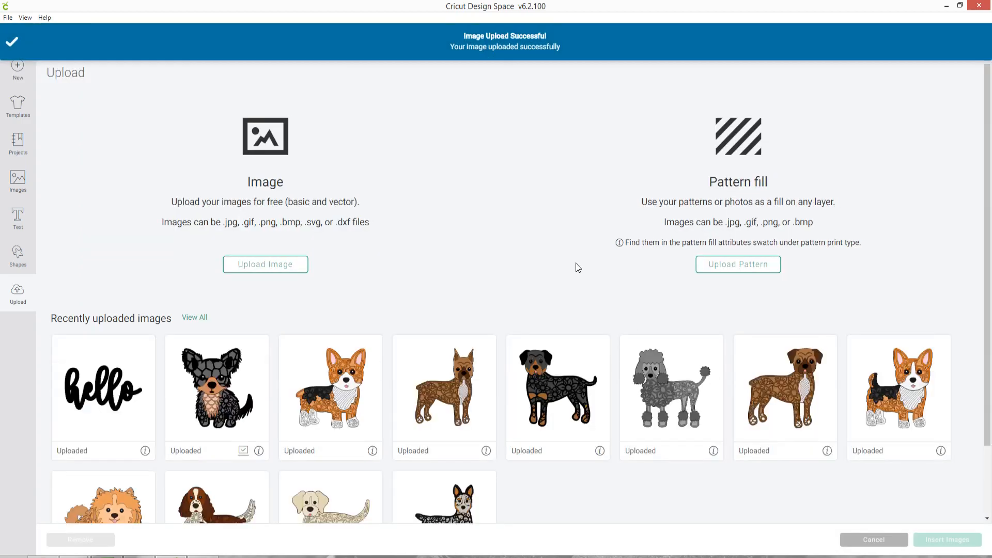
Upload the thin black Hello copy image with the Simple type and save it as a Cut image.
left_click(282, 270)
left_click_drag(615, 204, 543, 216)
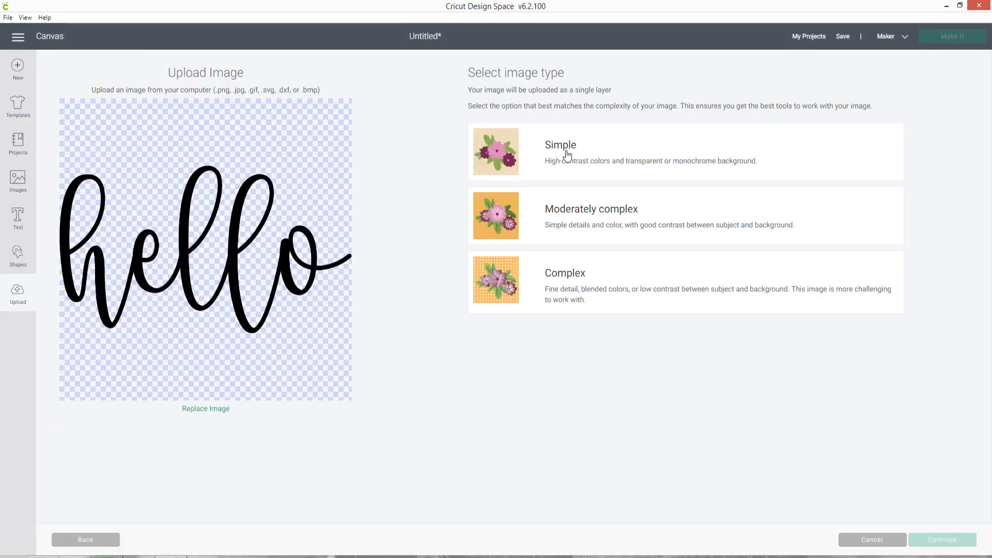
left_click(567, 148)
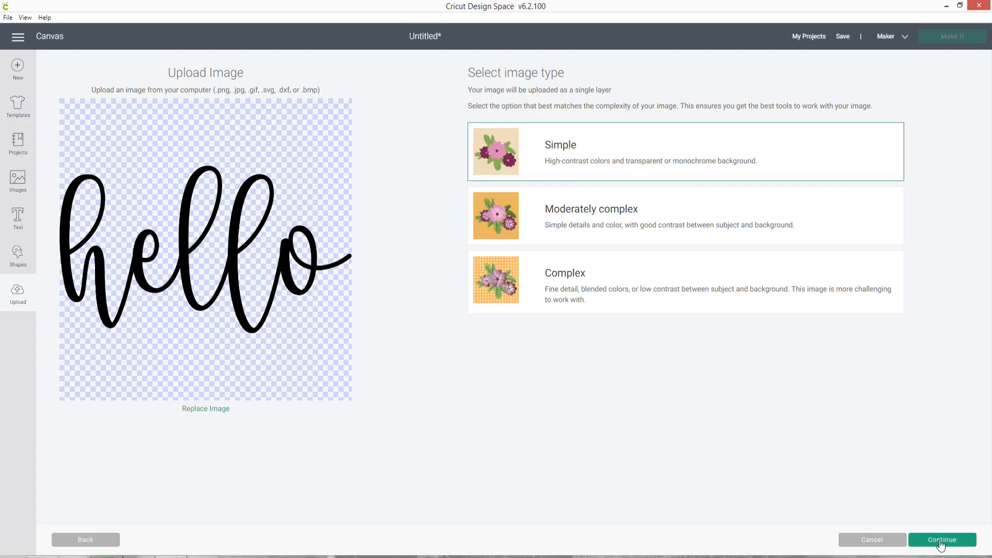
left_click(940, 540)
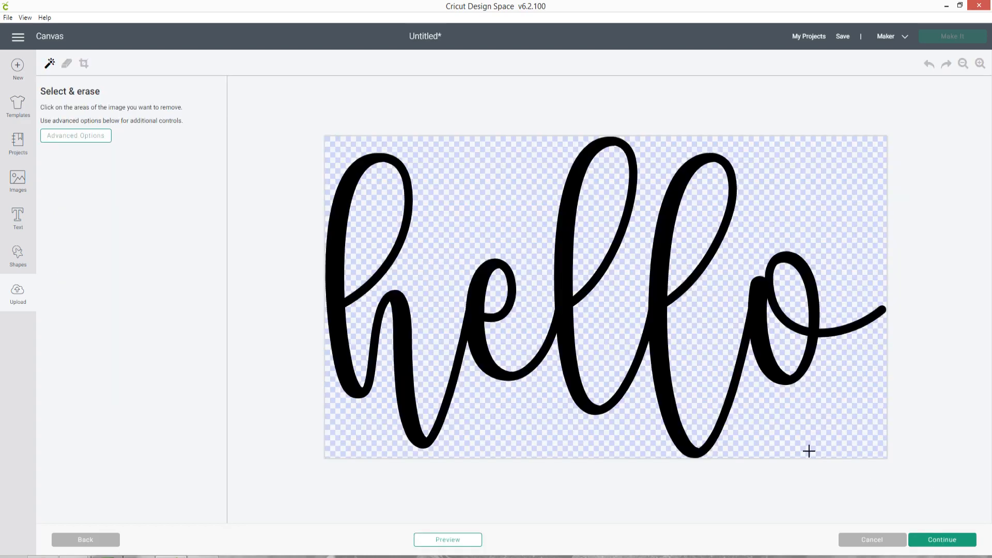
left_click(946, 541)
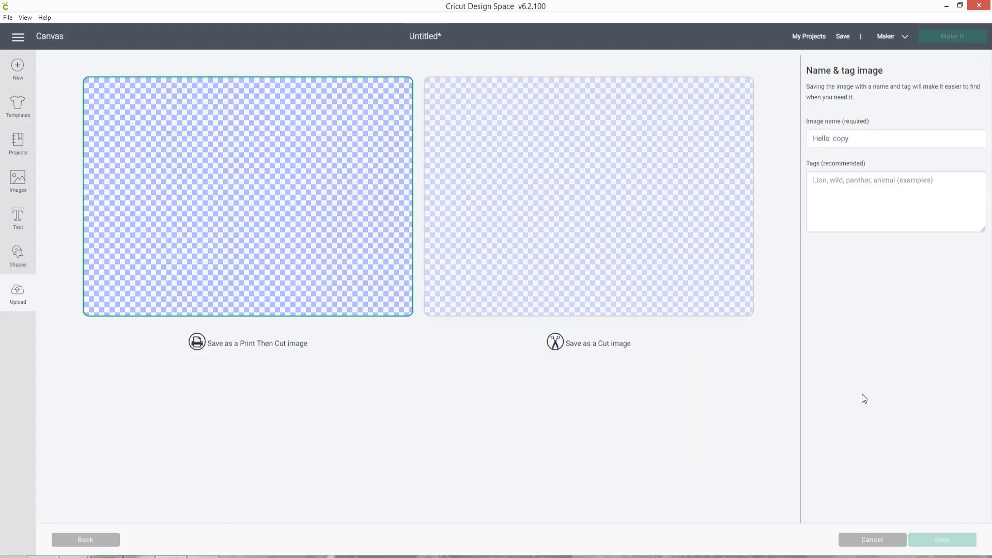
left_click(568, 205)
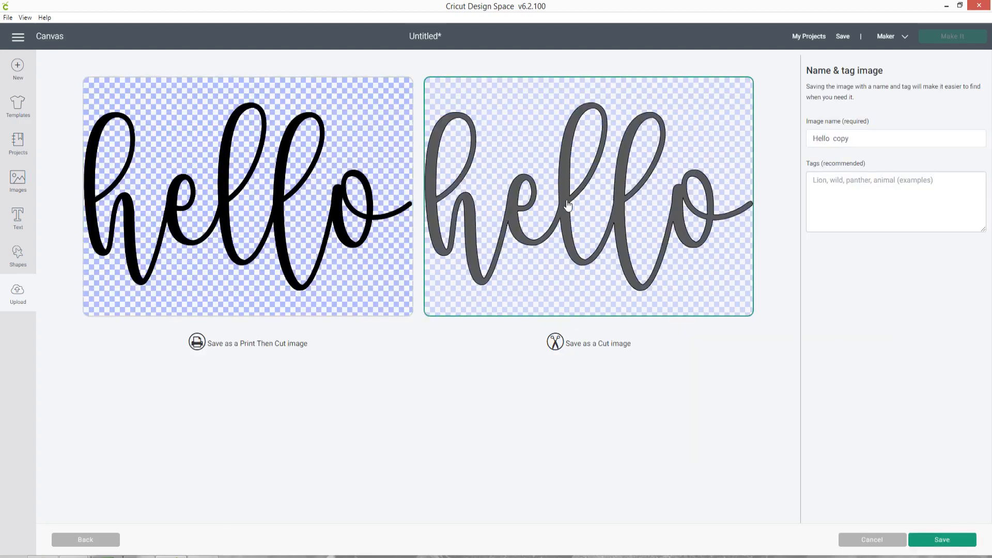
left_click(919, 539)
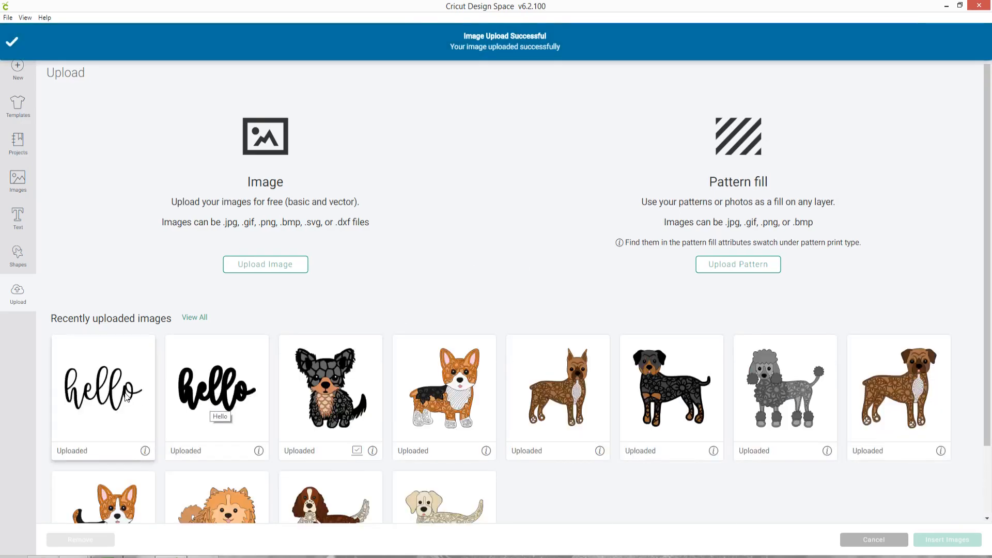
Insert both newly uploaded hello images, the thin one and the thick one, onto the canvas.
left_click(131, 408)
left_click(207, 388)
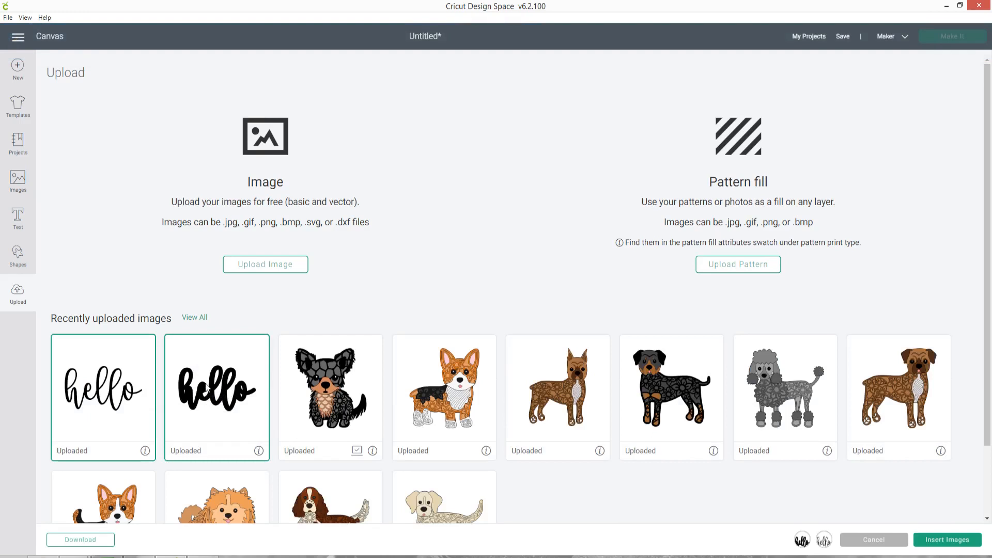
left_click(955, 541)
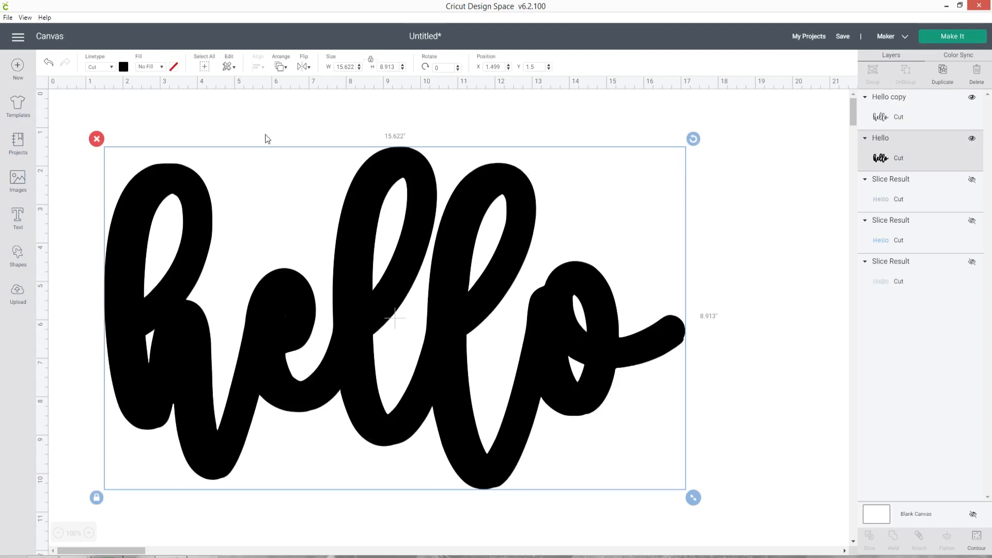
Recolour the thick Hello layer light blue and the thin Hello copy layer yellow.
left_click(125, 68)
left_click(135, 111)
left_click(904, 117)
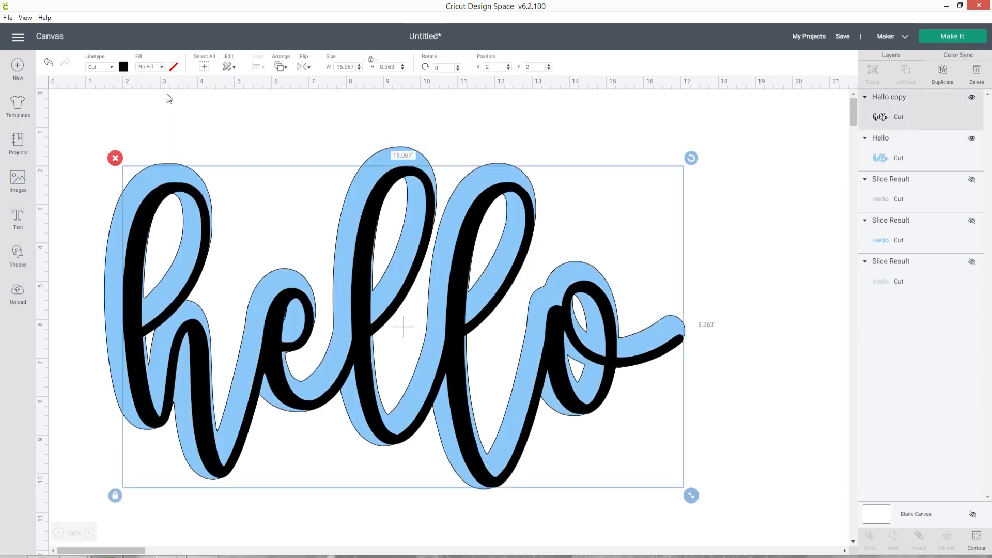
left_click(123, 67)
left_click(199, 138)
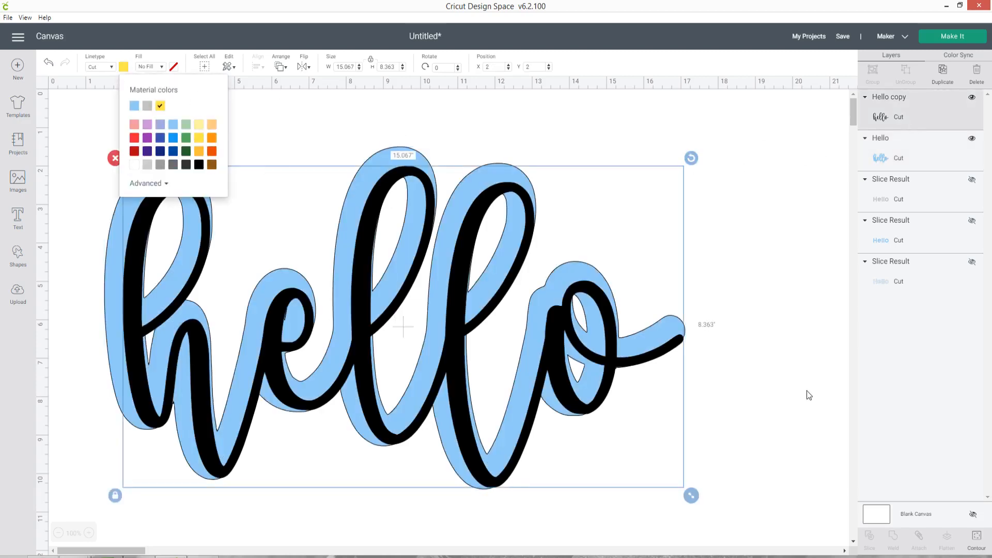
left_click(802, 393)
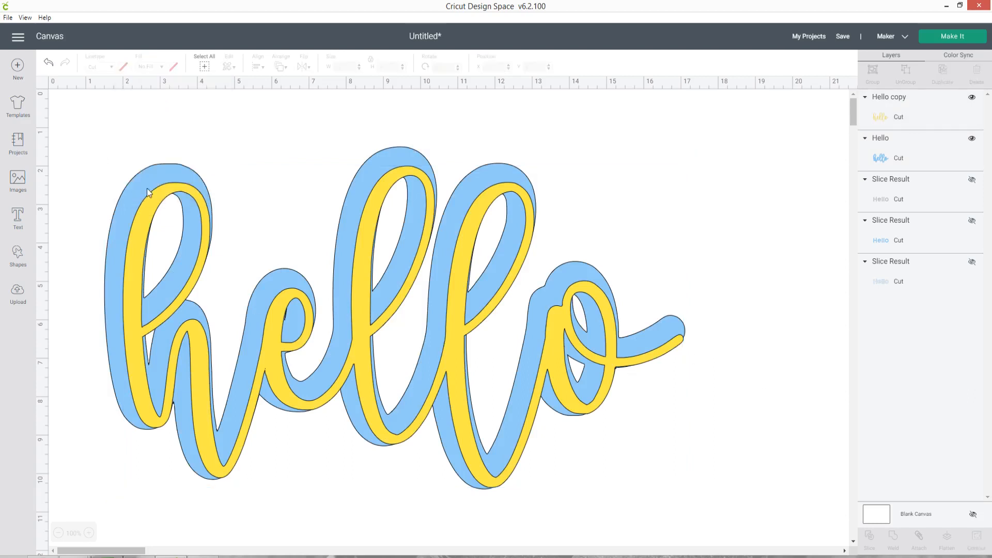
Center the yellow Hello copy and the blue Hello layer on each other.
left_click_drag(72, 119, 777, 535)
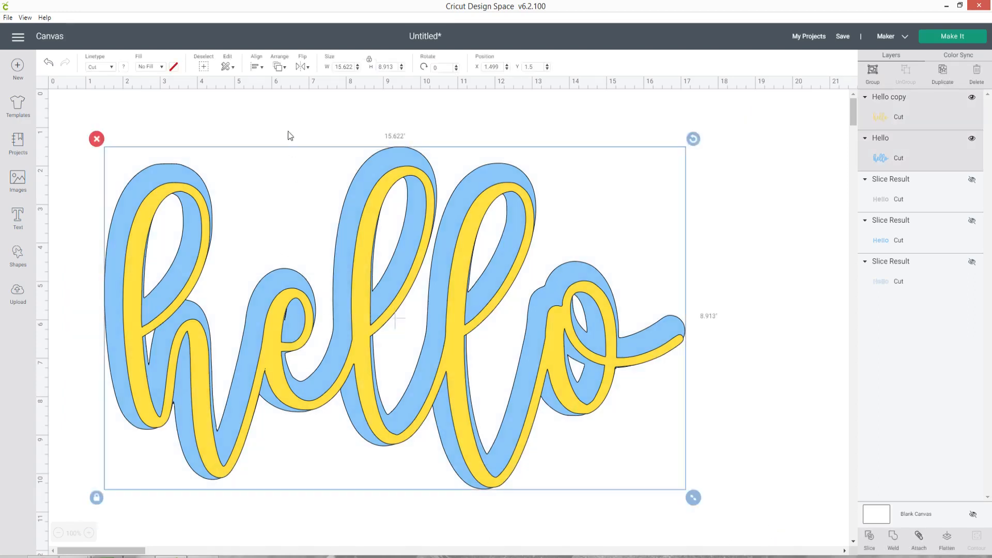
left_click(257, 67)
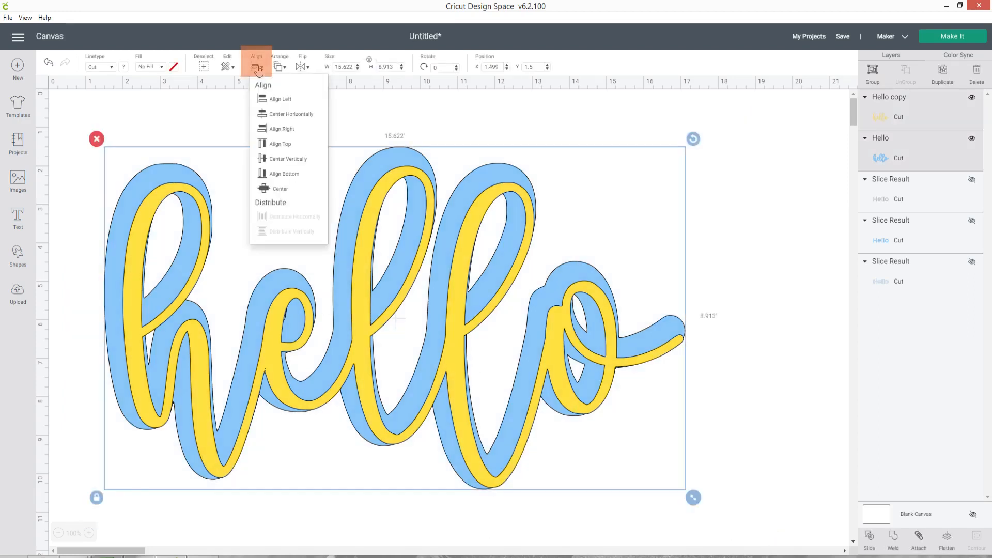
left_click(286, 188)
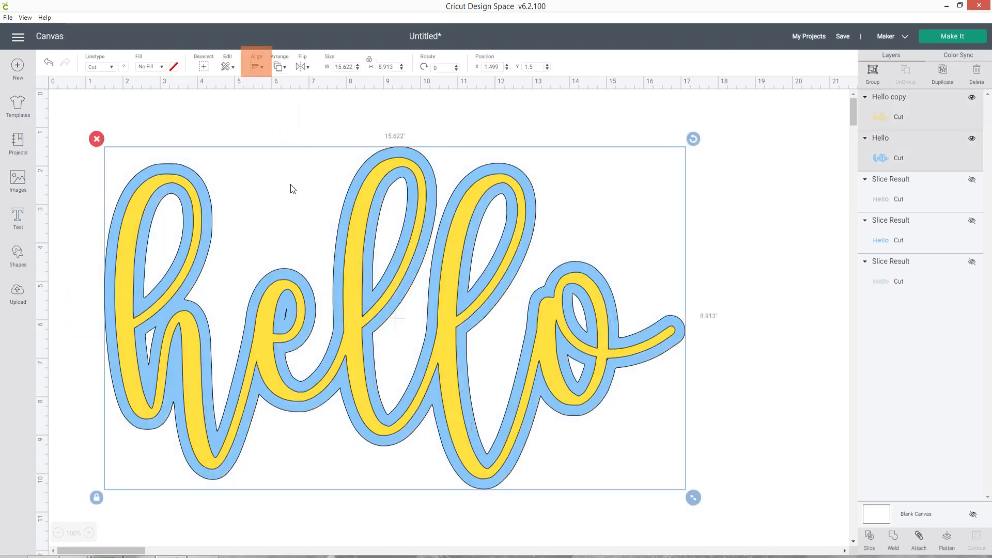
left_click(770, 272)
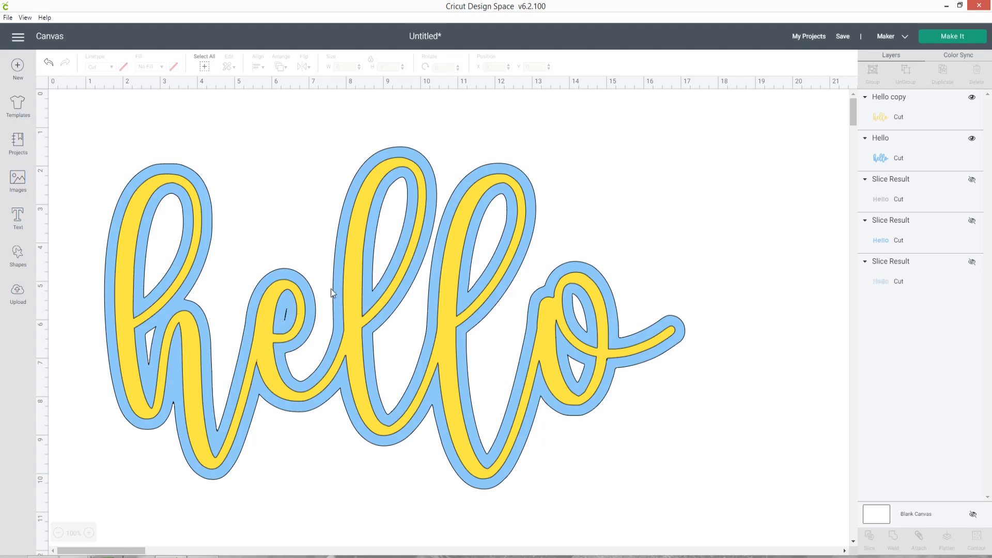
Hide the small inner cut contours in the h and the e of the blue Hello layer.
left_click(919, 156)
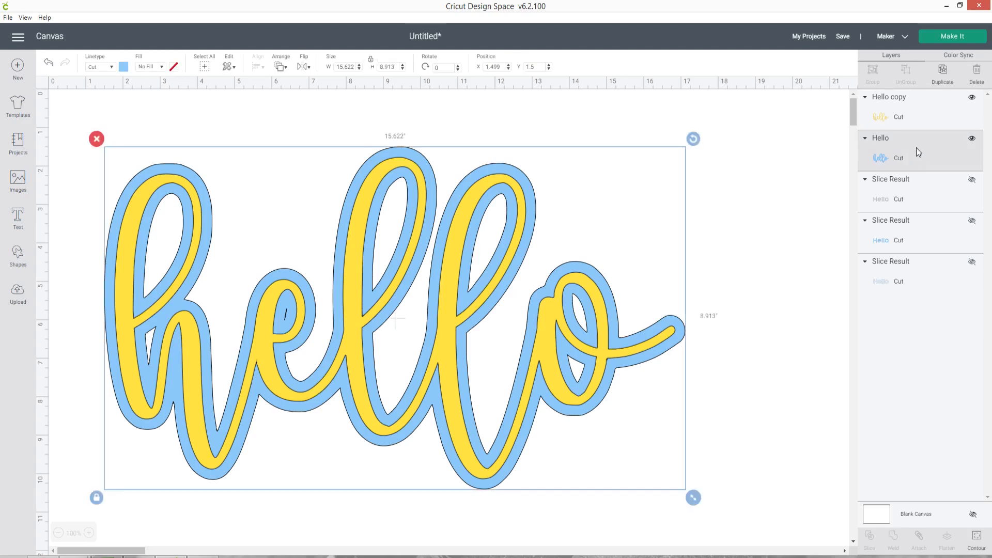
left_click(982, 551)
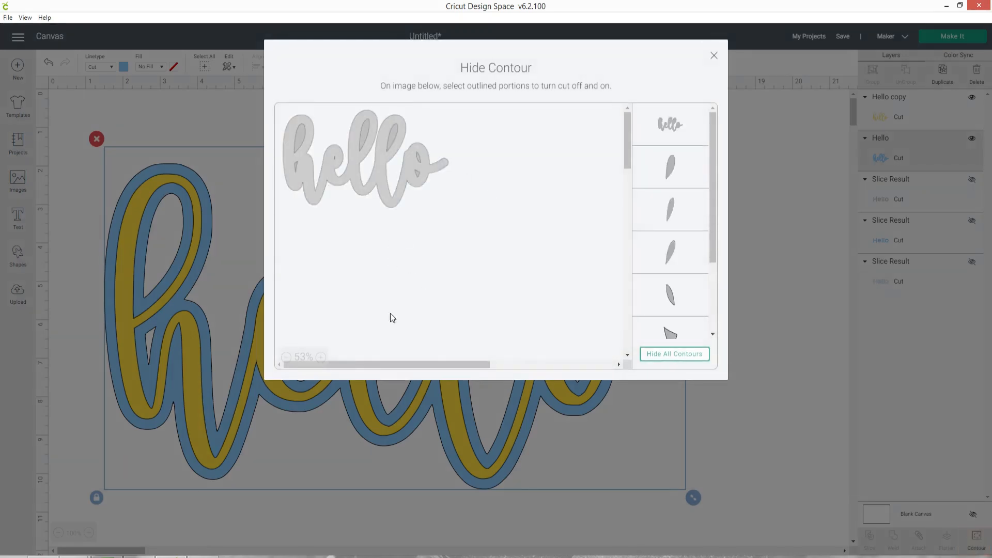
left_click(326, 358)
left_click(326, 357)
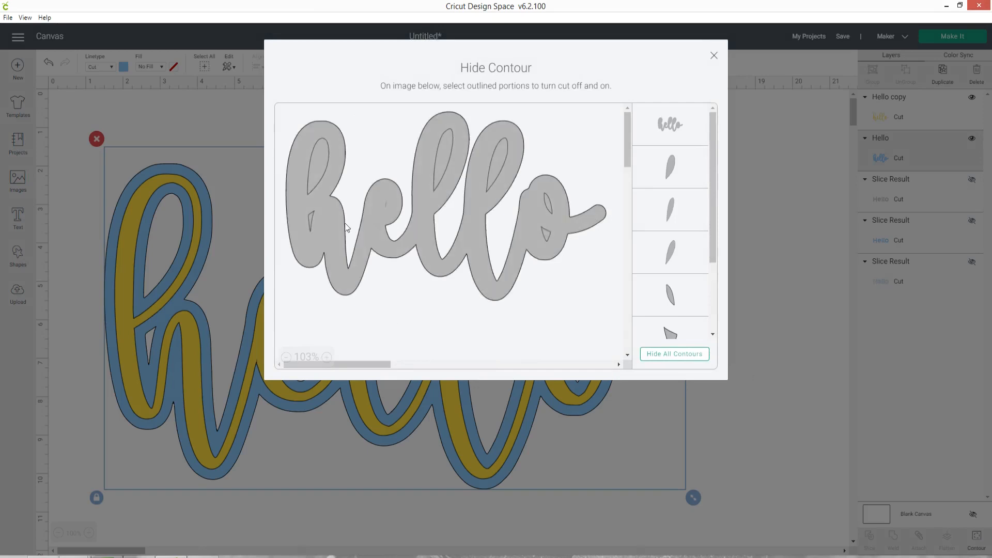
left_click(313, 217)
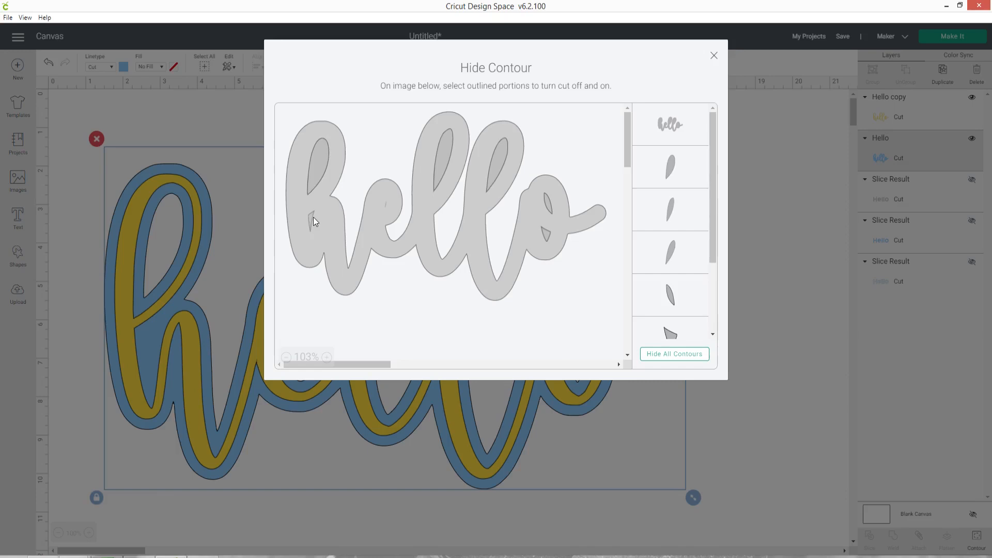
left_click(714, 56)
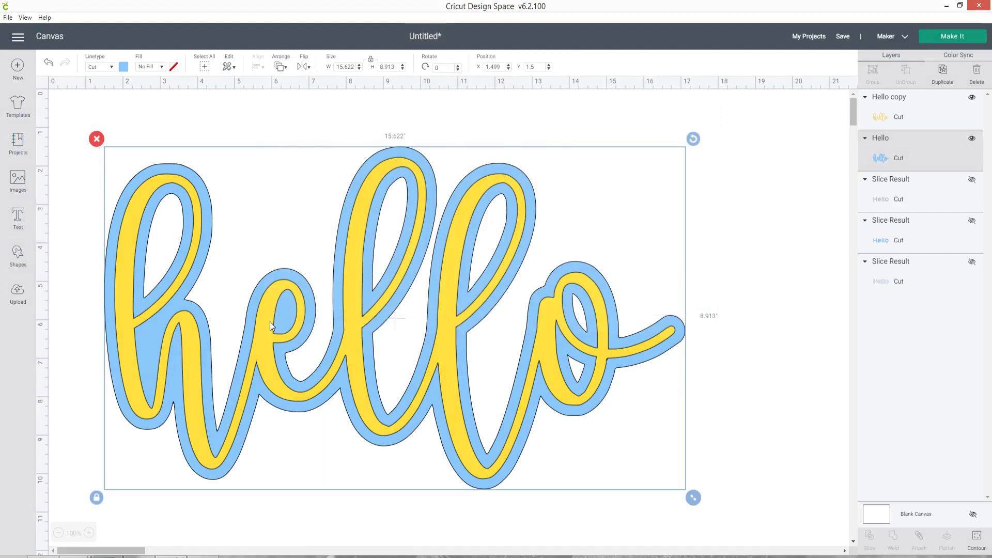
left_click(725, 356)
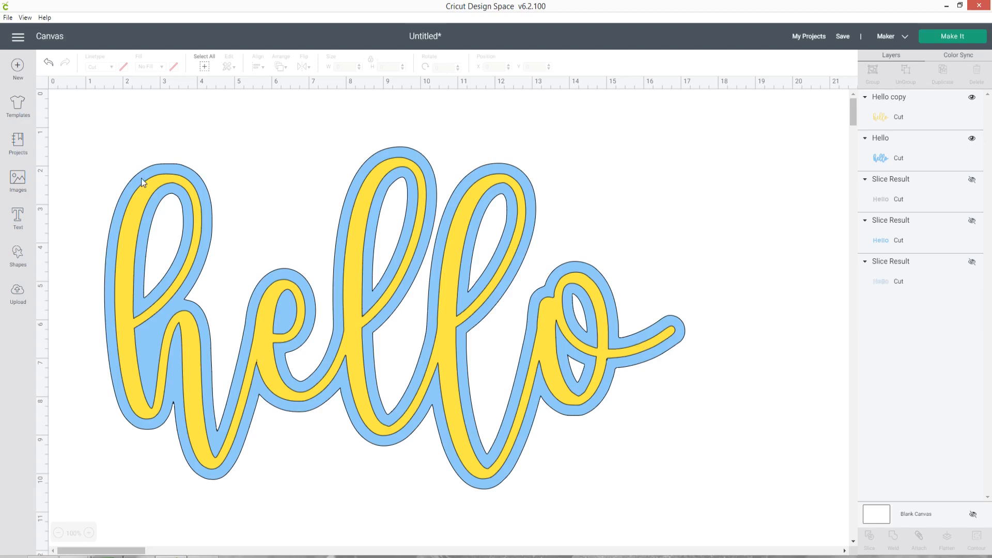
Group the blue and yellow Hello layers and shrink the group to about 10.5 × 6 inches, placed near X 1.9, Y 0.8.
left_click_drag(60, 103, 758, 518)
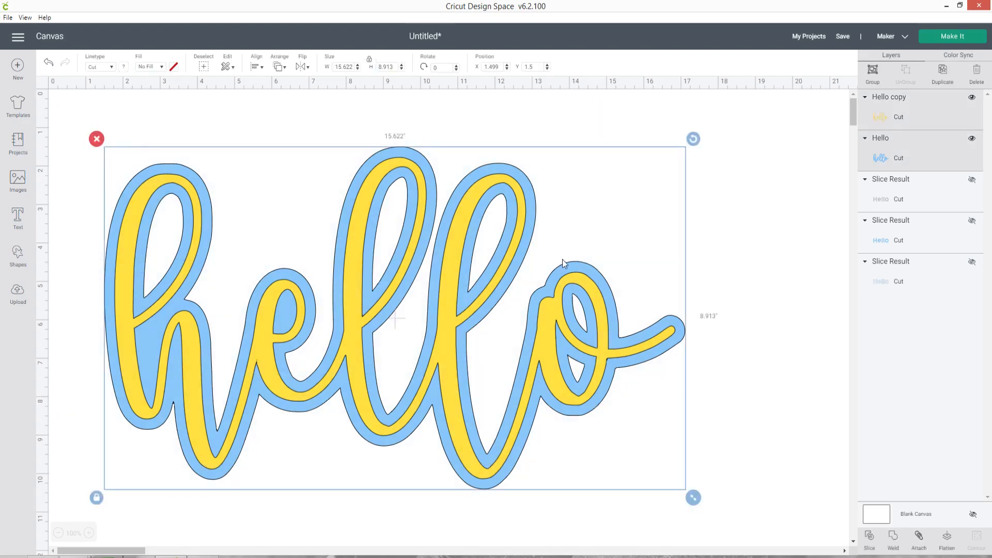
left_click(872, 75)
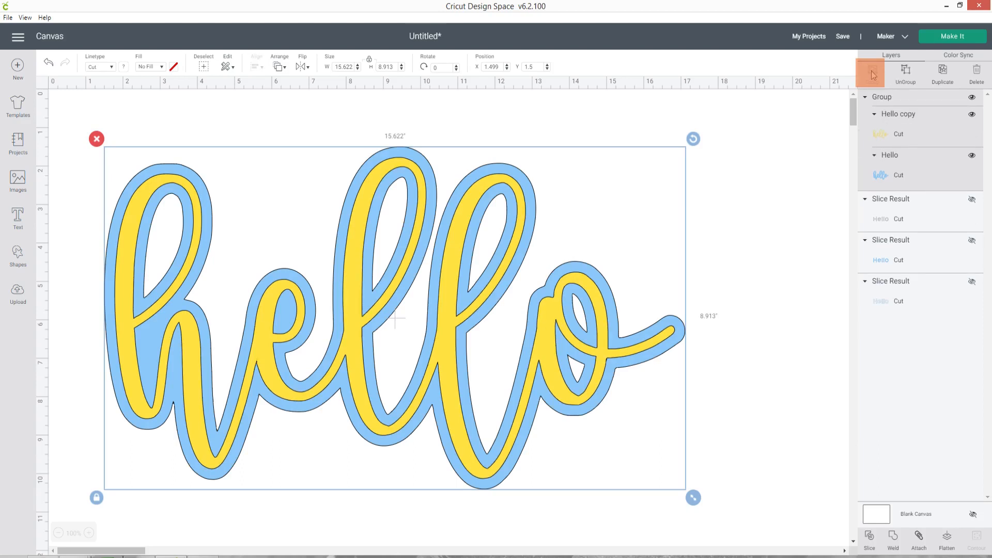
left_click_drag(617, 464, 529, 428)
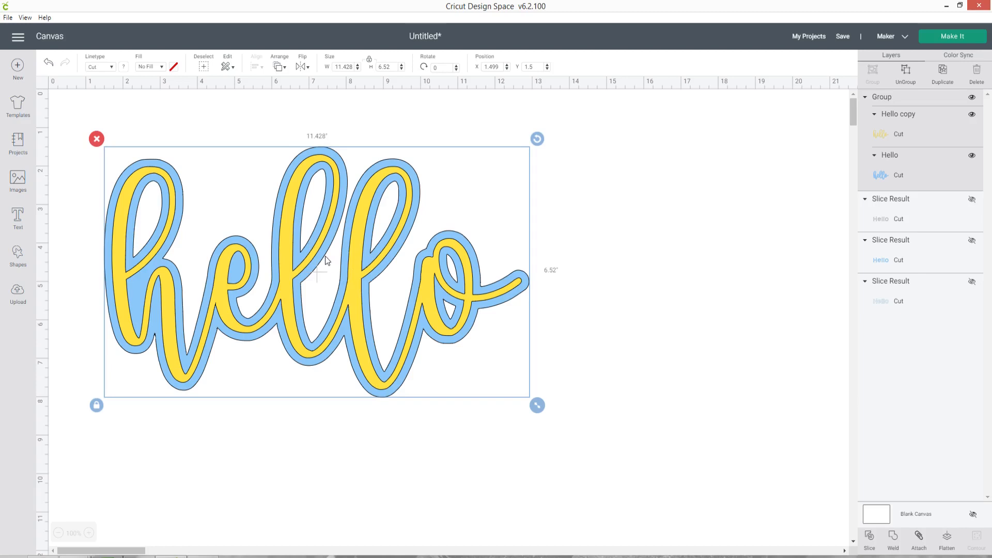
left_click_drag(537, 405, 503, 385)
left_click(352, 67)
key("Tab")
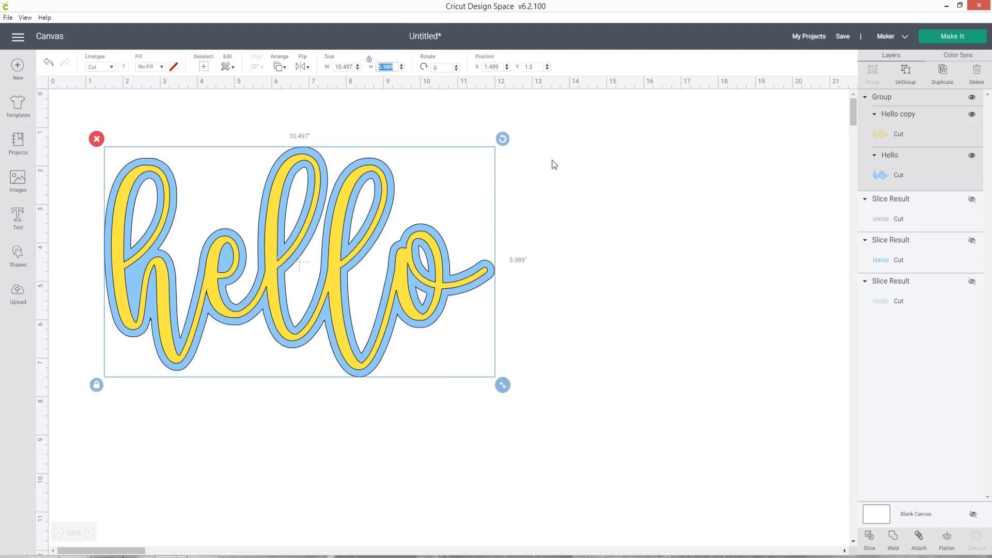
left_click(641, 209)
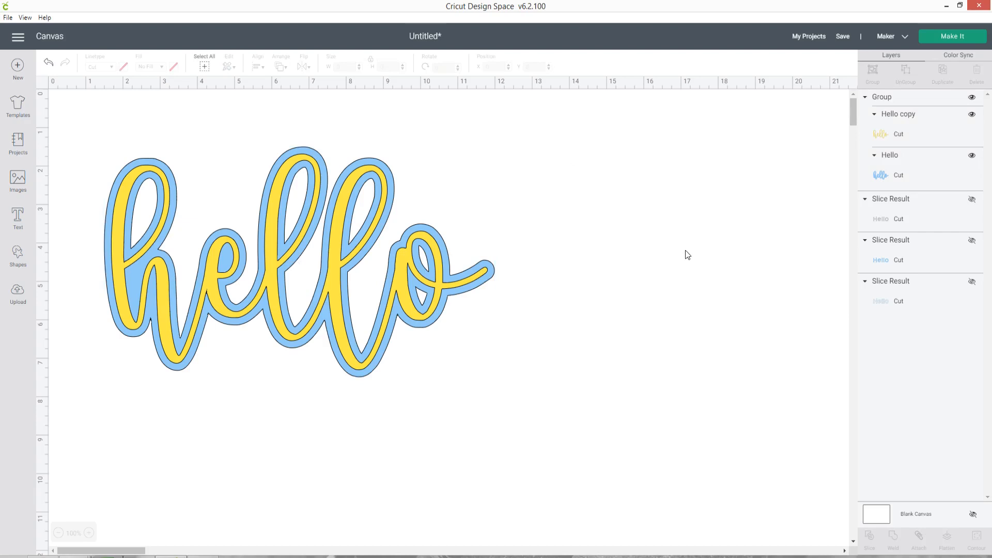
left_click_drag(432, 272, 447, 246)
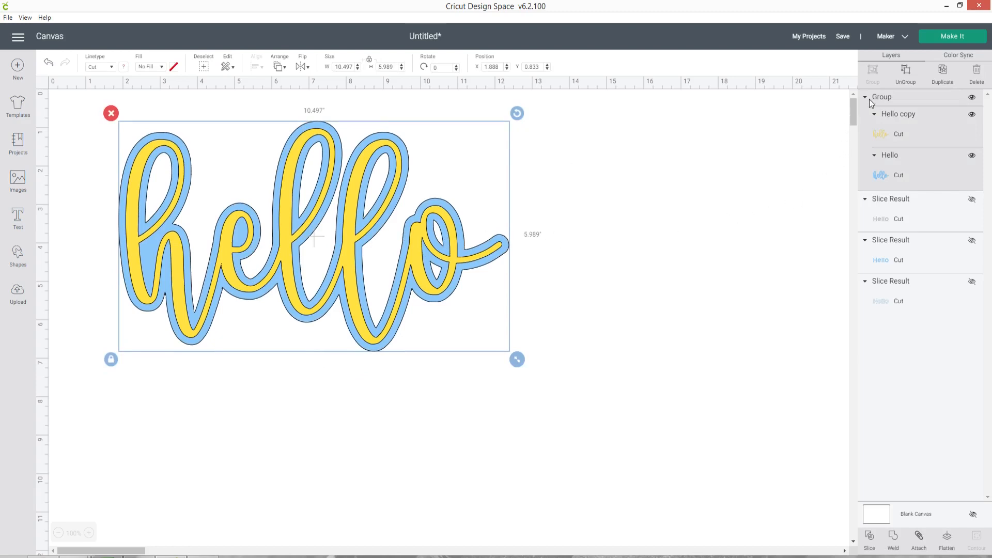
Ungroup the lettering and slice the blue Hello layer with the yellow Hello copy.
left_click(906, 72)
left_click_drag(82, 109, 568, 398)
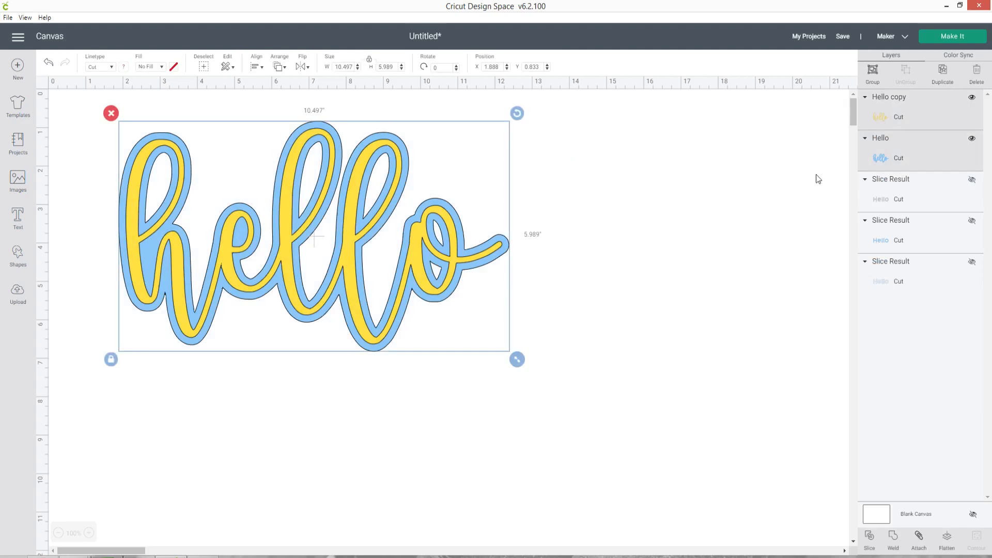
left_click(870, 538)
Separate the slice pieces, placing the yellow lettering below and the thin blue lettering beside the blue outline piece.
left_click_drag(365, 215, 372, 450)
left_click_drag(340, 268, 555, 244)
left_click_drag(405, 377, 399, 368)
left_click_drag(354, 290, 304, 267)
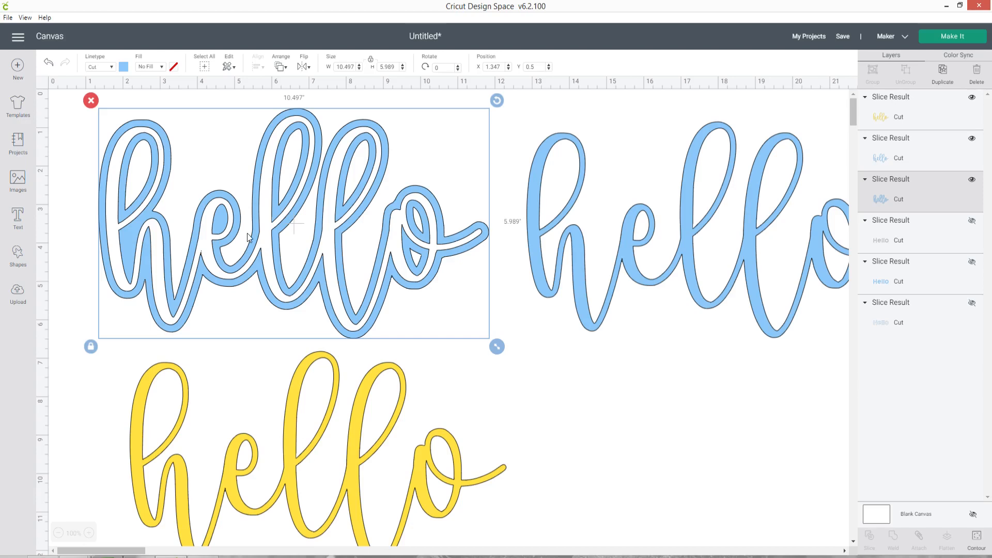
left_click(545, 394)
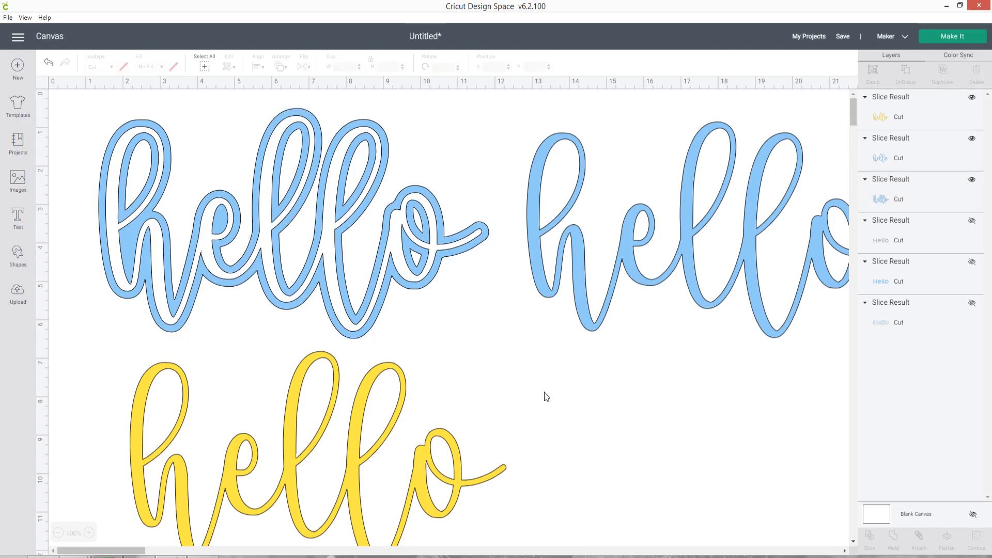